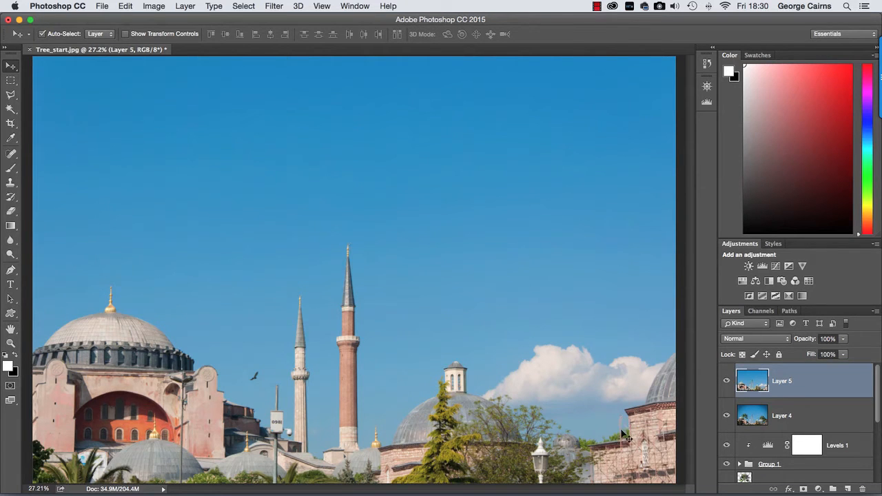
- Toggle the visibility of Layer 5 to compare the original photo with the finished palm tree composite
{"action": "left_click", "coordinate": [726, 383]}
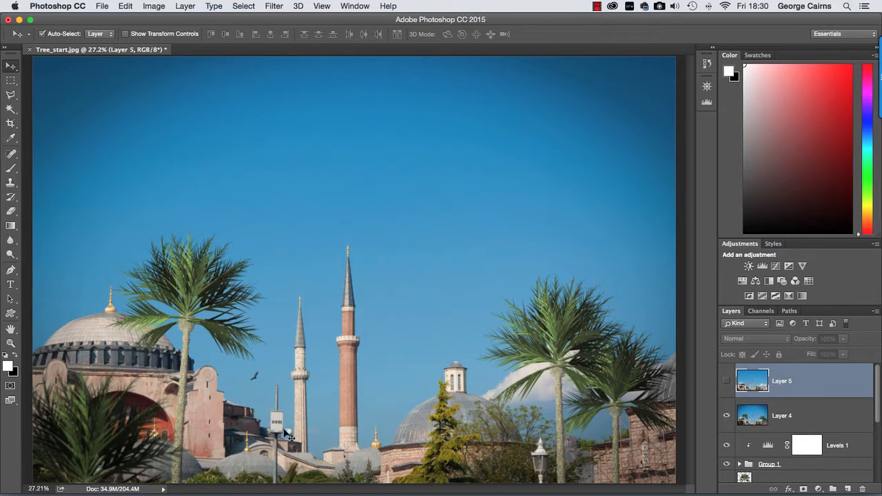
{"action": "left_click", "coordinate": [726, 382]}
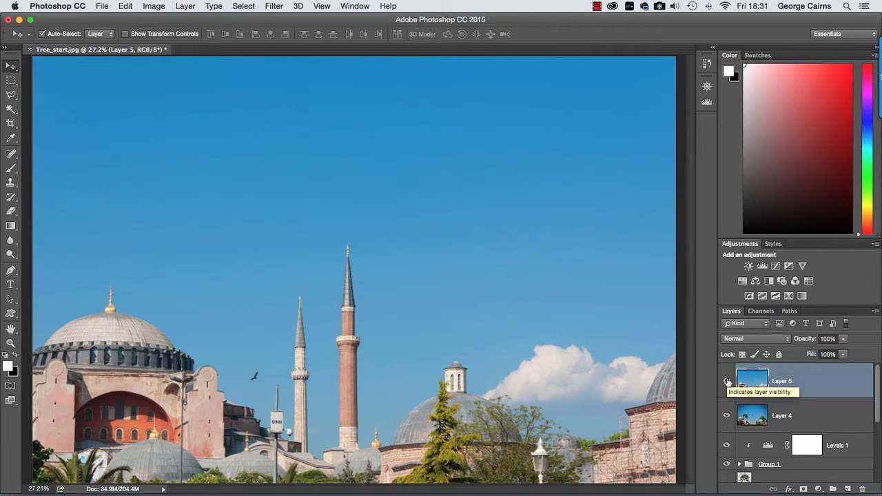
{"action": "left_click", "coordinate": [726, 382]}
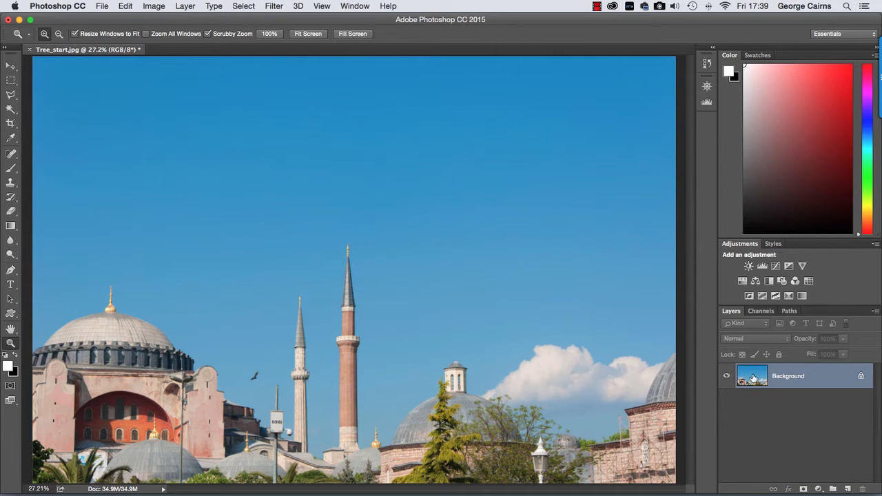
- Add a new layer above the background and start the Tree render filter with base tree type 22: Palm Tree
{"action": "left_click", "coordinate": [848, 489]}
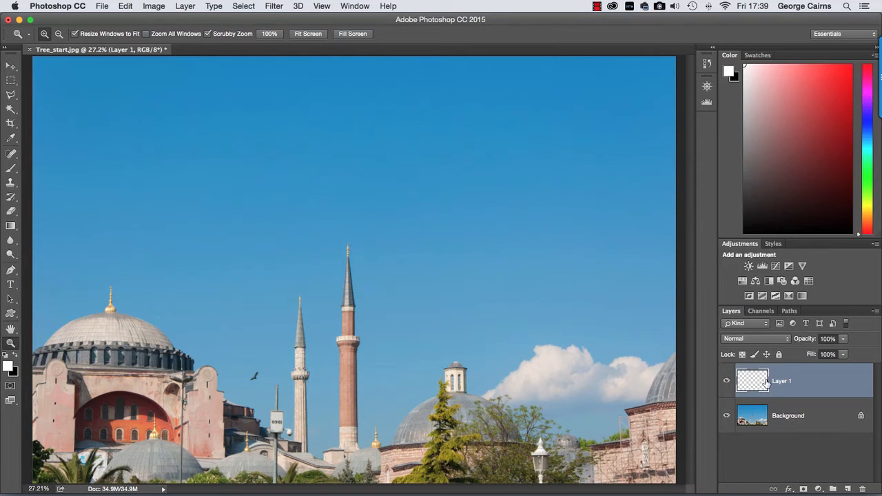
{"action": "left_click", "coordinate": [274, 6]}
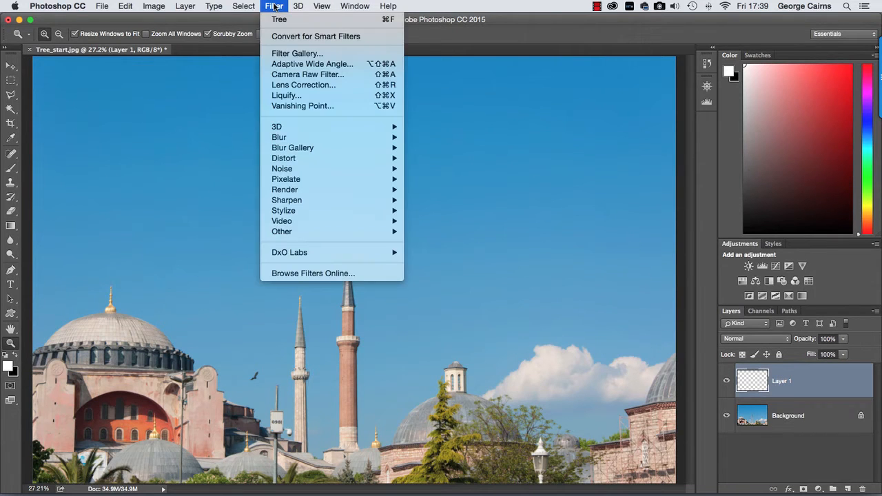
{"action": "mouse_move", "coordinate": [290, 190]}
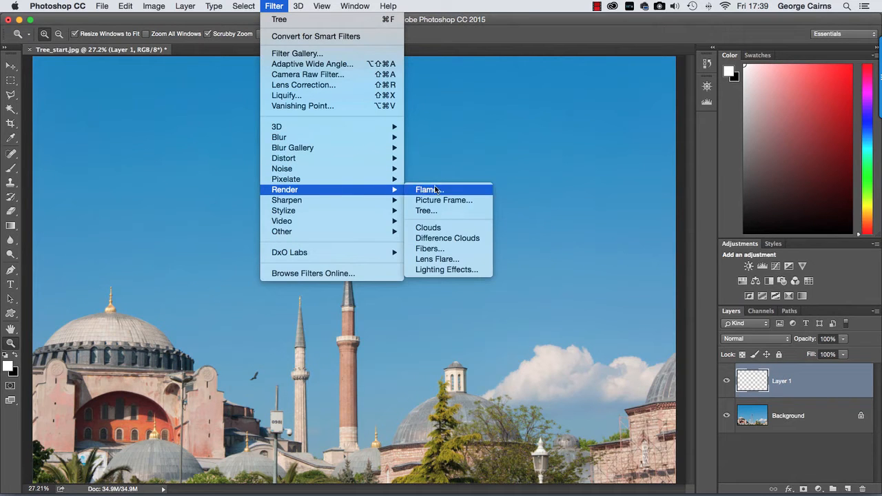
{"action": "left_click", "coordinate": [457, 210]}
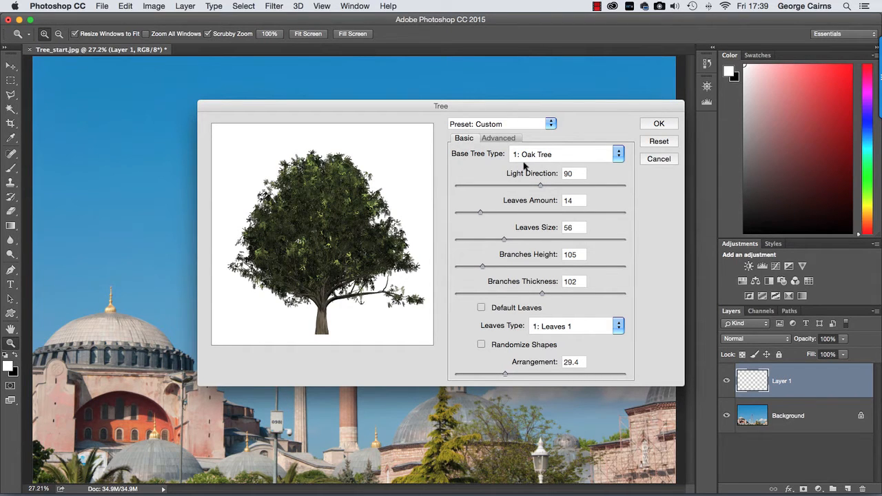
{"action": "left_click", "coordinate": [555, 155]}
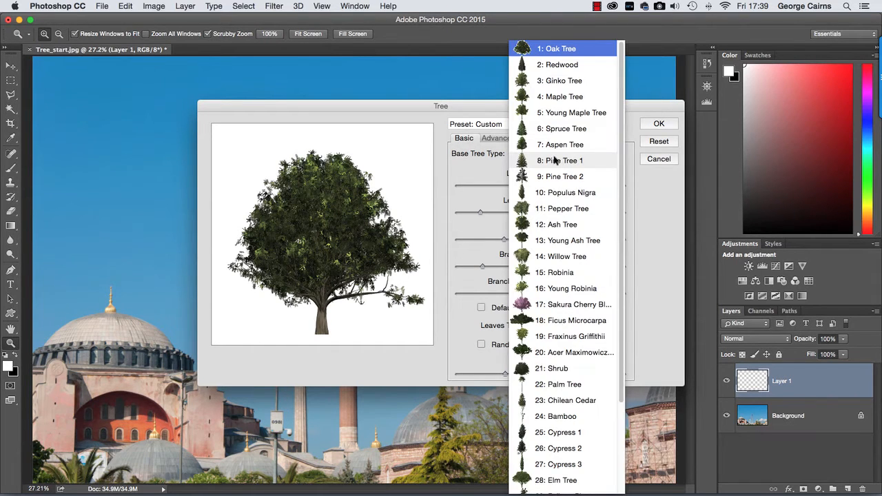
{"action": "left_click", "coordinate": [563, 386]}
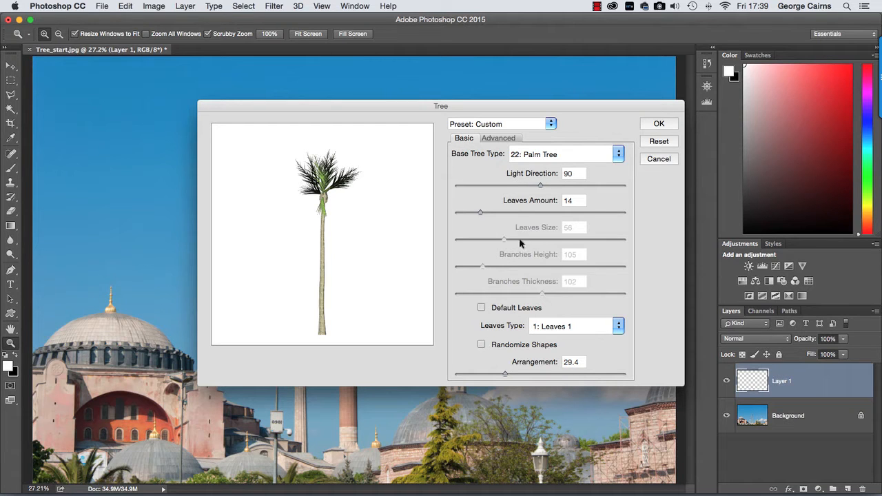
- Set the palm's leaves amount to 46 and arrangement to 40.3, and enable default leaves
{"action": "left_click_drag", "start_coordinate": [481, 213], "coordinate": [533, 216]}
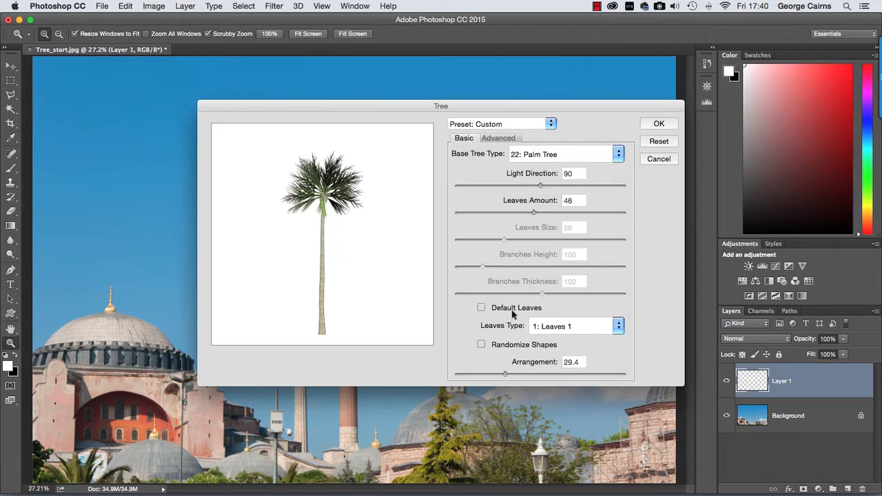
{"action": "left_click", "coordinate": [524, 375]}
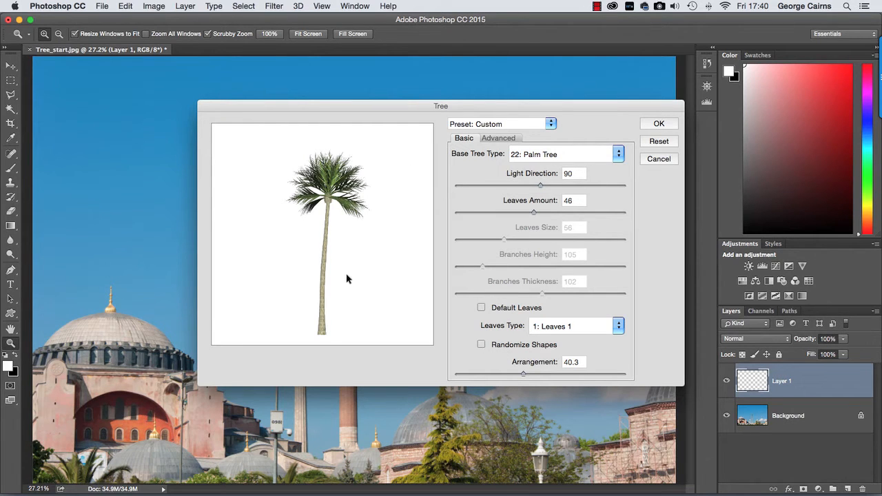
{"action": "left_click", "coordinate": [559, 326]}
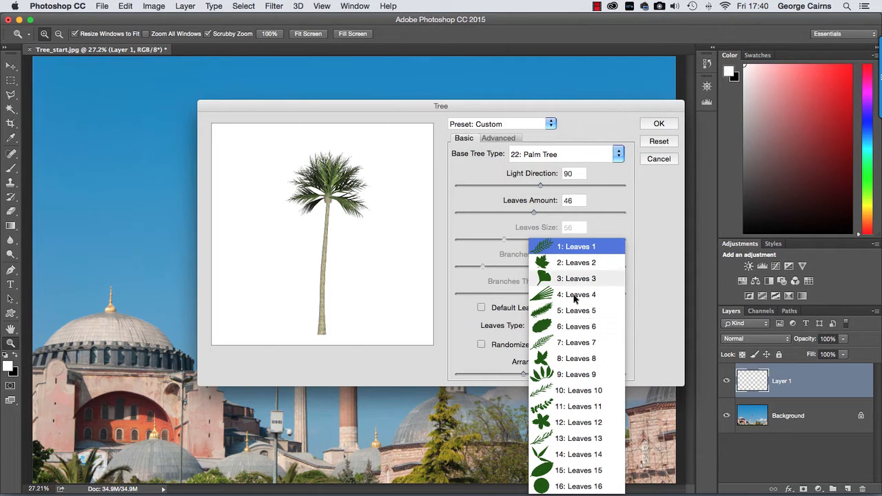
{"action": "left_click", "coordinate": [656, 245]}
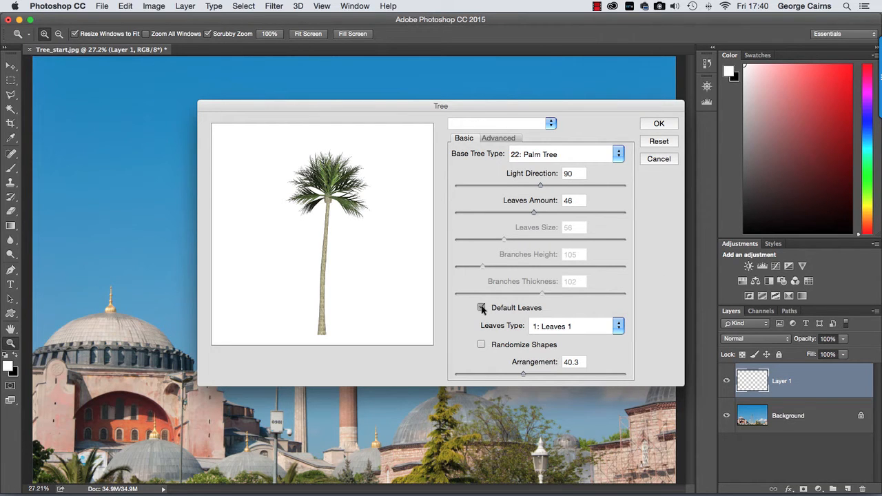
{"action": "left_click", "coordinate": [482, 308]}
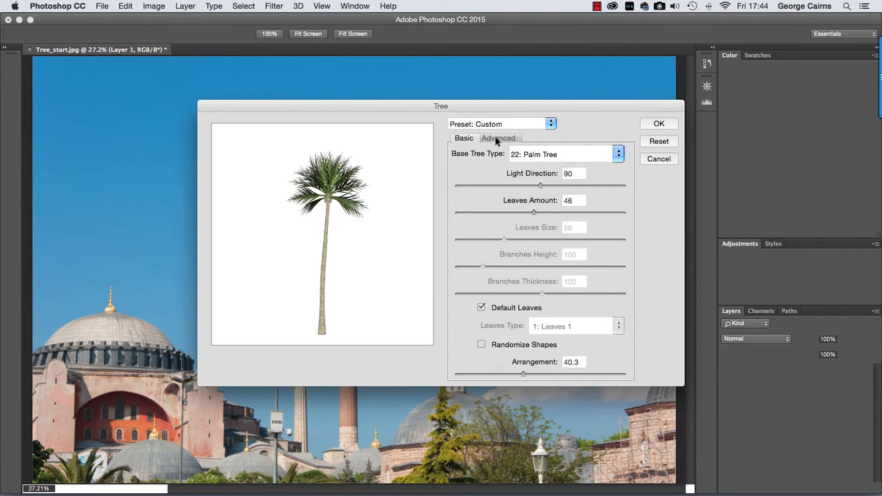
- Try the leaves' contrast and flat shading options and a camera tilt of 24, restoring each original setting
{"action": "left_click", "coordinate": [501, 139]}
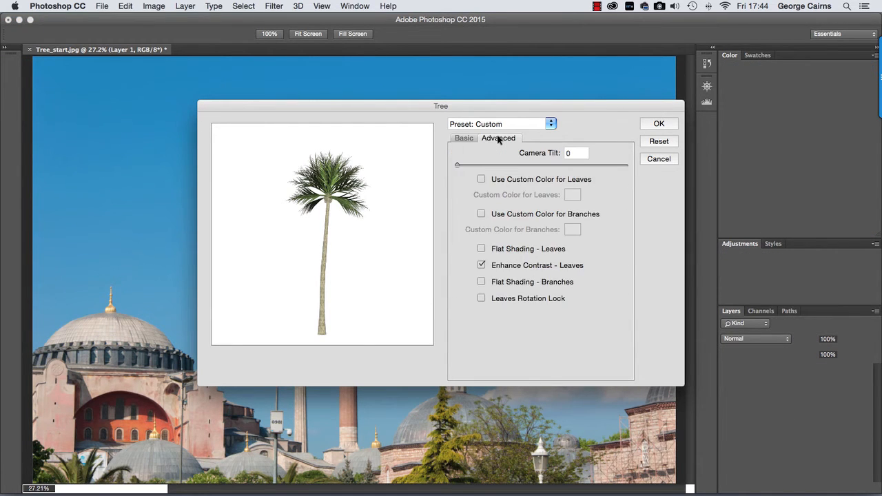
{"action": "left_click", "coordinate": [482, 265]}
{"action": "left_click", "coordinate": [482, 265]}
{"action": "left_click", "coordinate": [482, 249]}
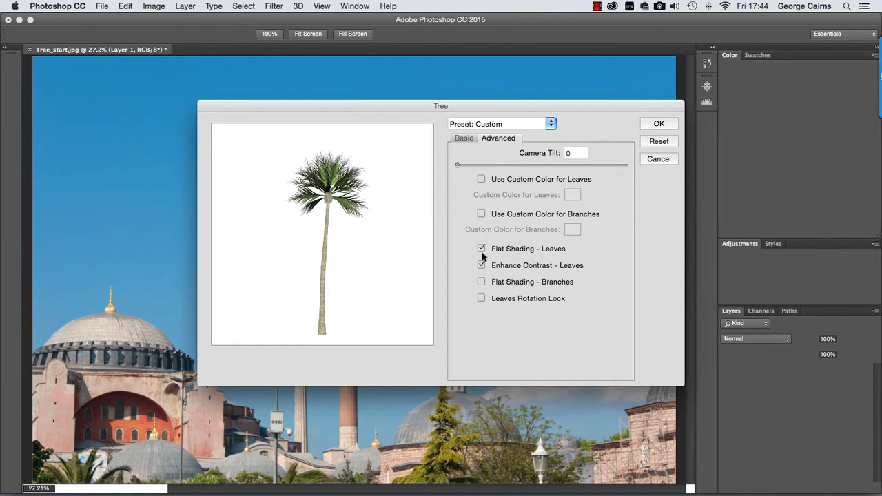
{"action": "left_click", "coordinate": [481, 250]}
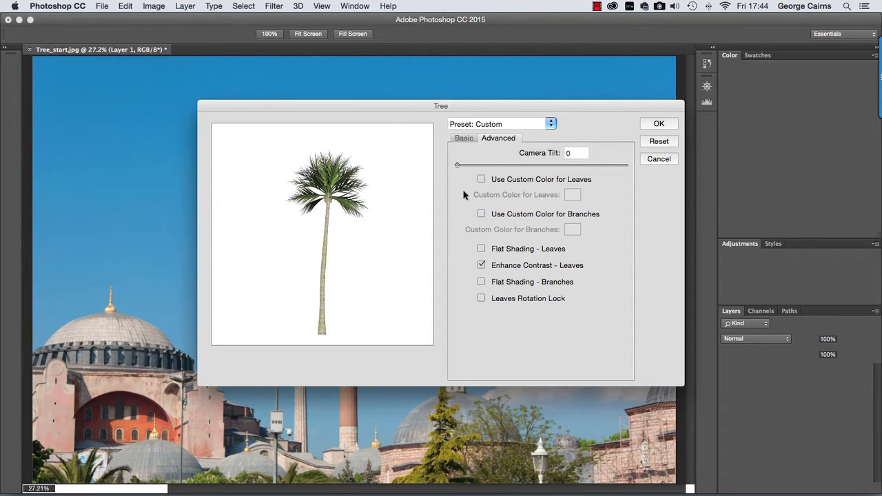
{"action": "left_click_drag", "start_coordinate": [458, 168], "coordinate": [622, 171]}
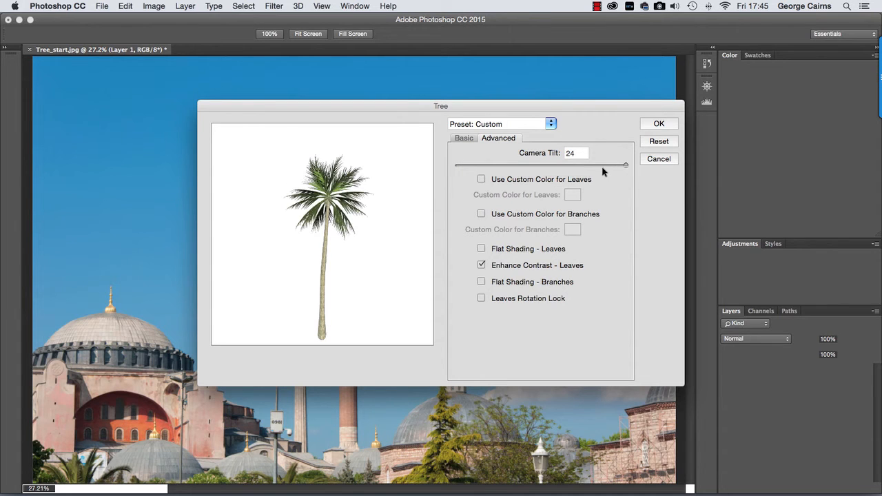
{"action": "left_click_drag", "start_coordinate": [618, 169], "coordinate": [449, 167]}
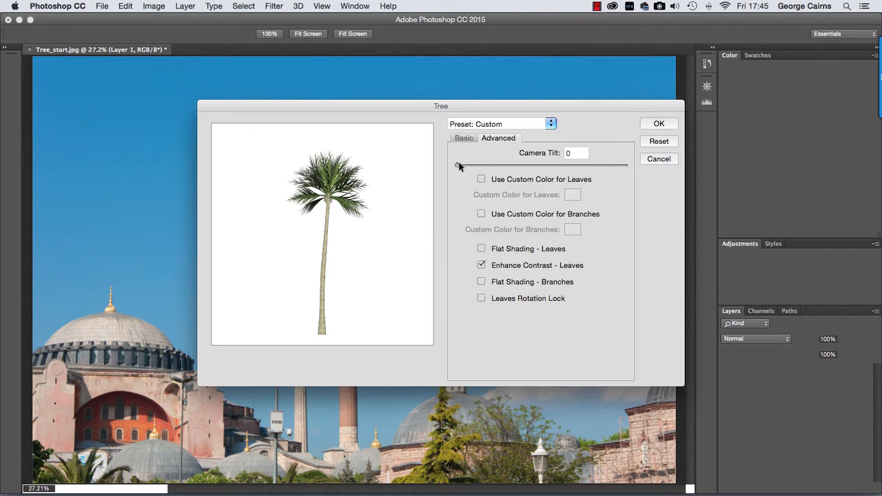
- Render the palm with a light direction of 46 and place it in front of the domed building on the photo's left side
{"action": "left_click", "coordinate": [462, 139]}
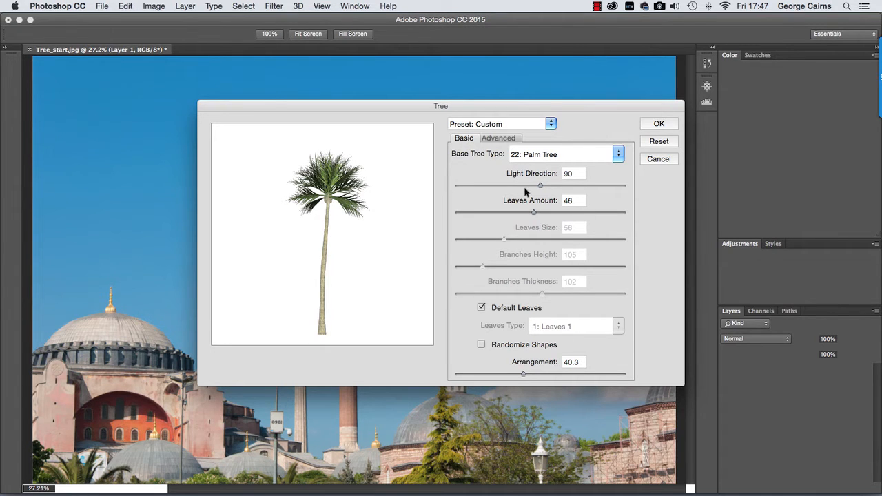
{"action": "left_click_drag", "start_coordinate": [543, 185], "coordinate": [499, 186]}
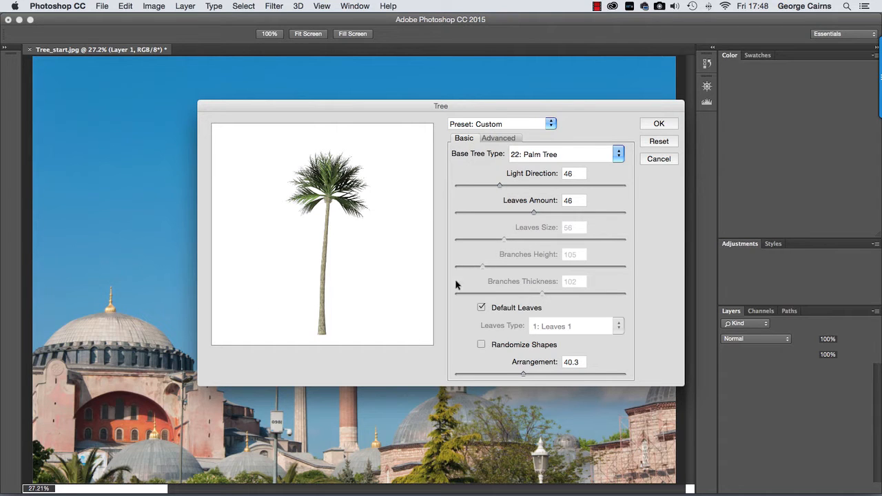
{"action": "left_click", "coordinate": [659, 124]}
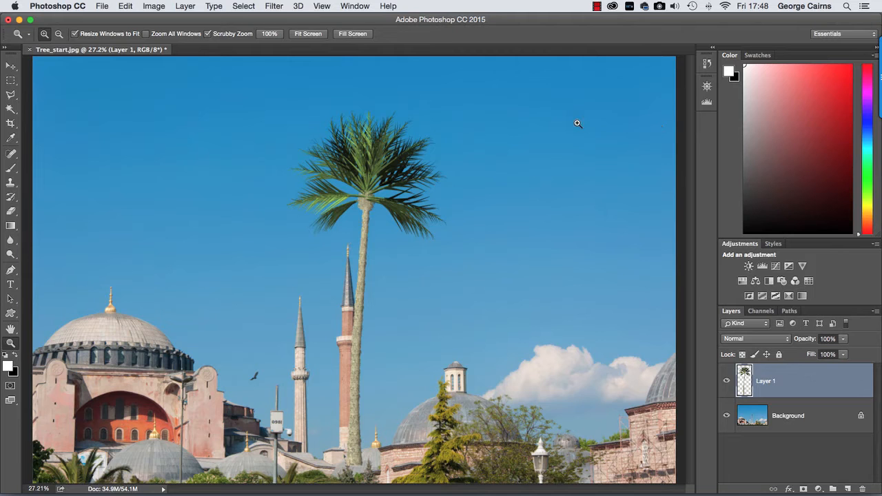
{"action": "key", "text": "v"}
{"action": "left_click_drag", "start_coordinate": [365, 196], "coordinate": [187, 315]}
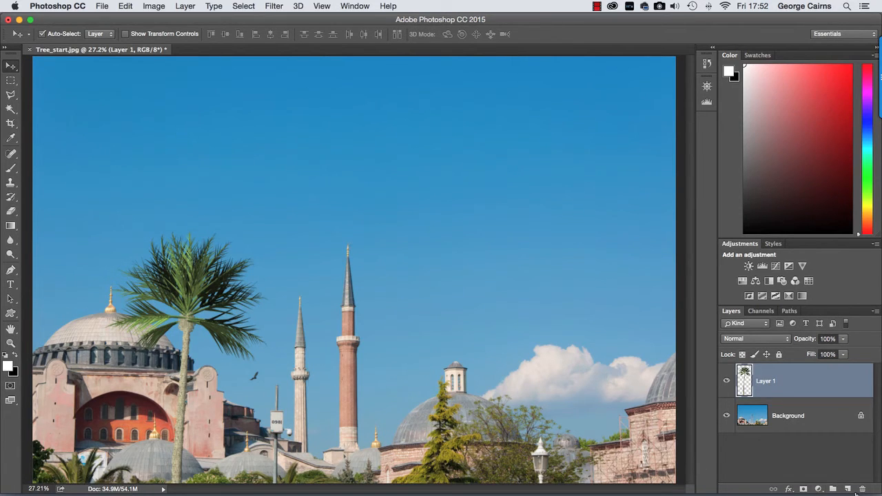
- Render a second palm tree on a new layer with arrangement 74.8 and leaves amount 58
{"action": "left_click", "coordinate": [848, 488]}
{"action": "left_click", "coordinate": [273, 6]}
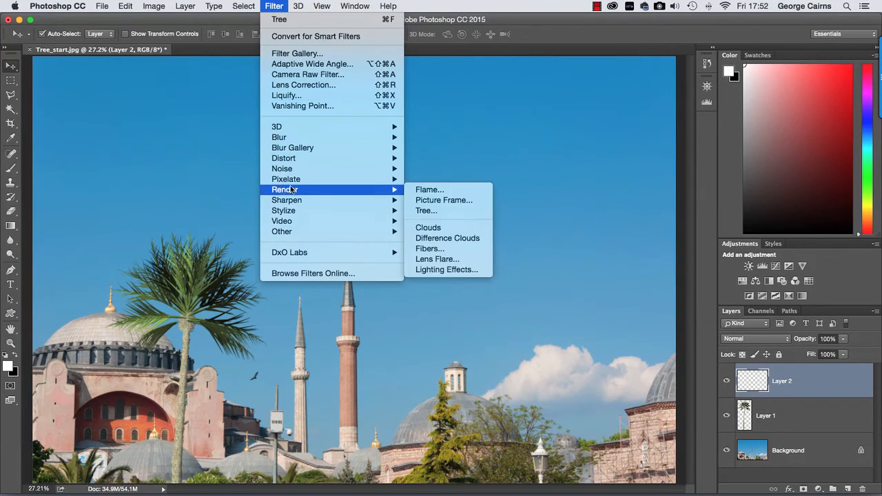
{"action": "mouse_move", "coordinate": [389, 192]}
{"action": "left_click", "coordinate": [414, 211]}
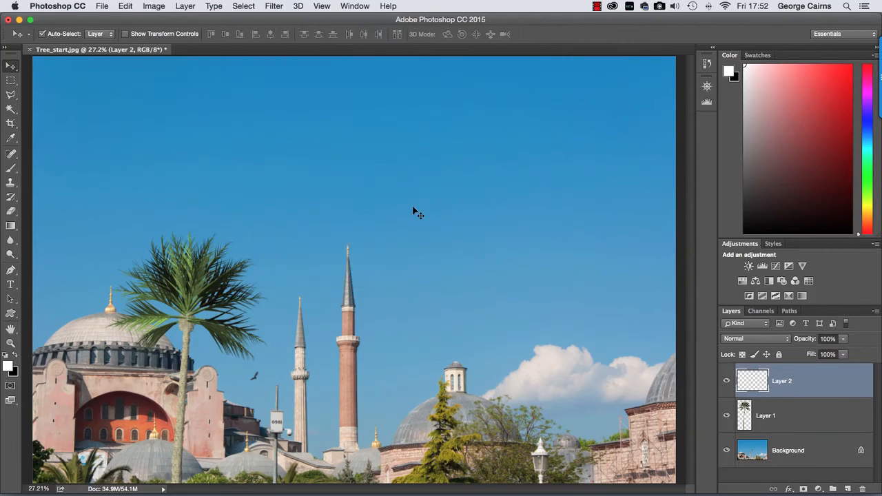
{"action": "left_click_drag", "start_coordinate": [536, 375], "coordinate": [569, 376]}
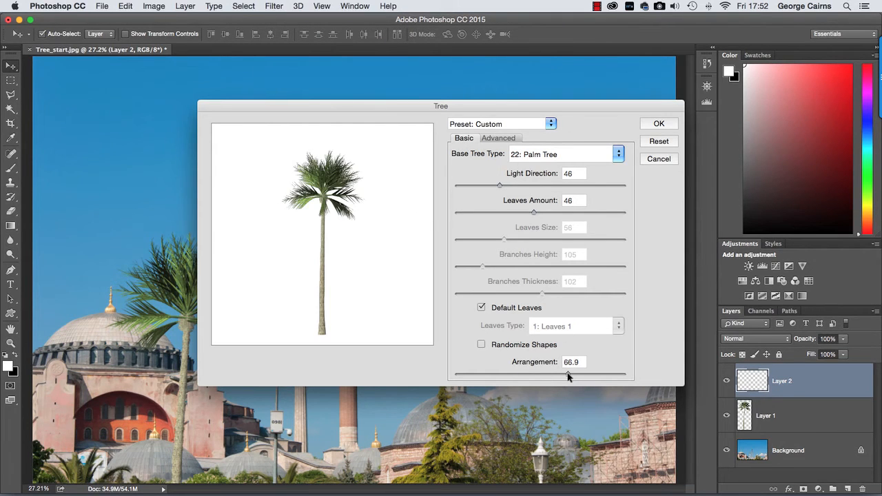
{"action": "left_click_drag", "start_coordinate": [568, 376], "coordinate": [581, 375]}
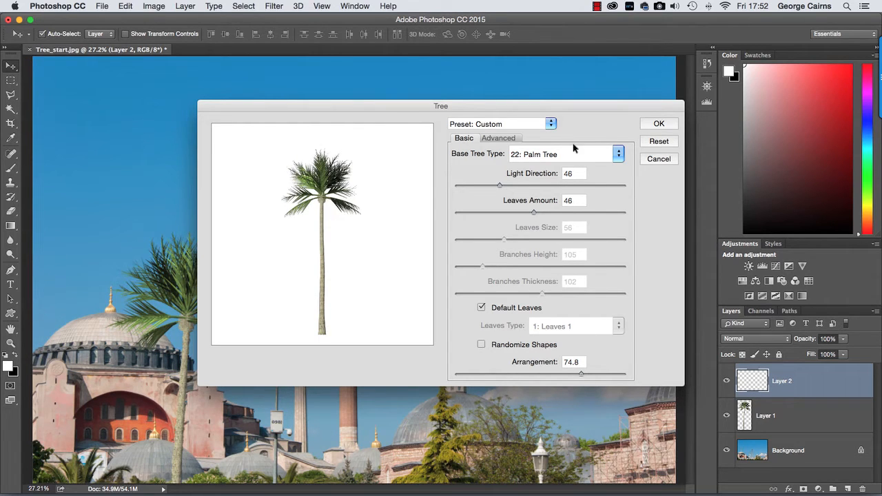
{"action": "left_click", "coordinate": [555, 213]}
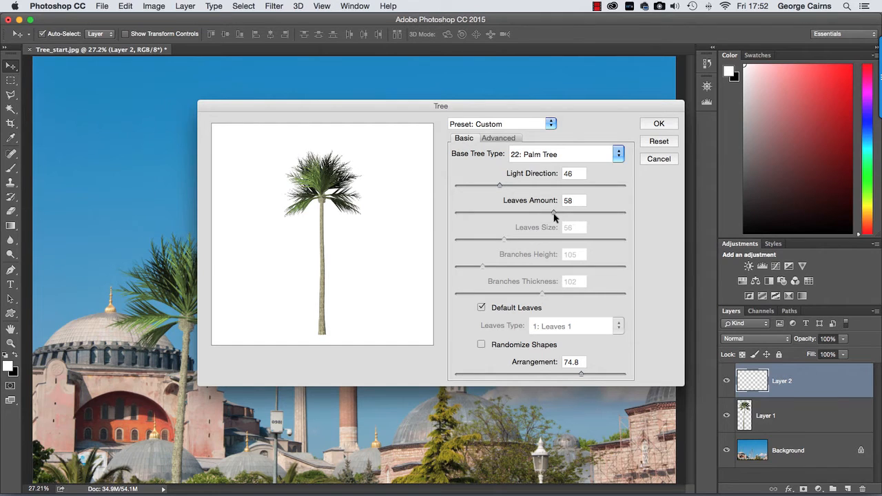
{"action": "left_click", "coordinate": [659, 124]}
- Move the second palm to the photo's lower right and scale it down proportionally in front of the scaffolded building
{"action": "left_click_drag", "start_coordinate": [338, 169], "coordinate": [601, 339]}
{"action": "key", "text": "super"}
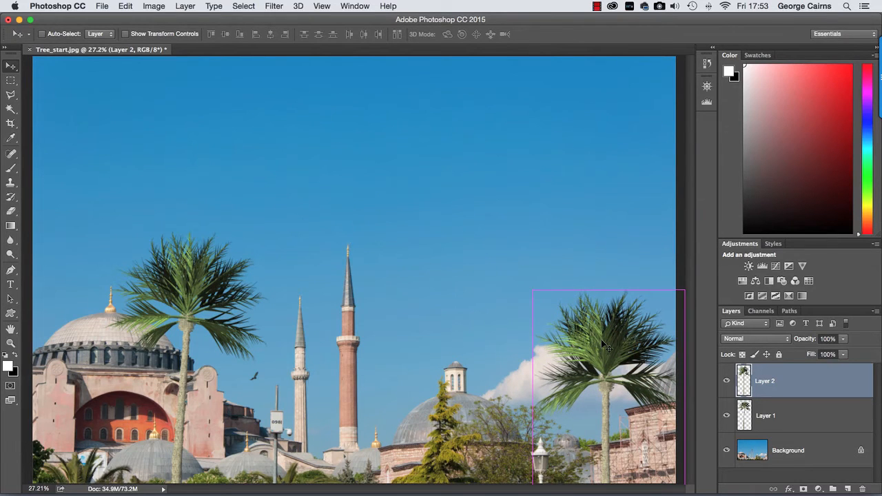
{"action": "key", "text": "super+t"}
{"action": "left_click_drag", "start_coordinate": [532, 290], "coordinate": [544, 314]}
{"action": "left_click_drag", "start_coordinate": [602, 382], "coordinate": [619, 376]}
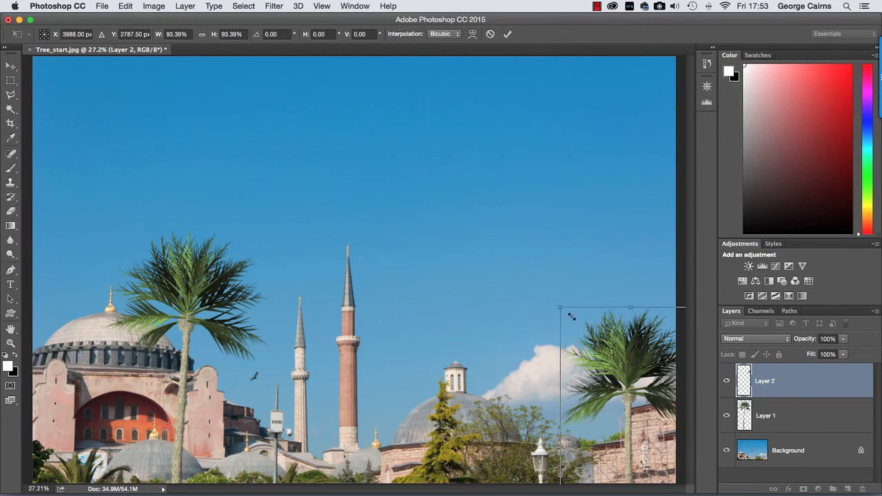
{"action": "left_click_drag", "start_coordinate": [557, 307], "coordinate": [568, 325]}
{"action": "left_click_drag", "start_coordinate": [613, 369], "coordinate": [609, 370]}
{"action": "key", "text": "Return"}
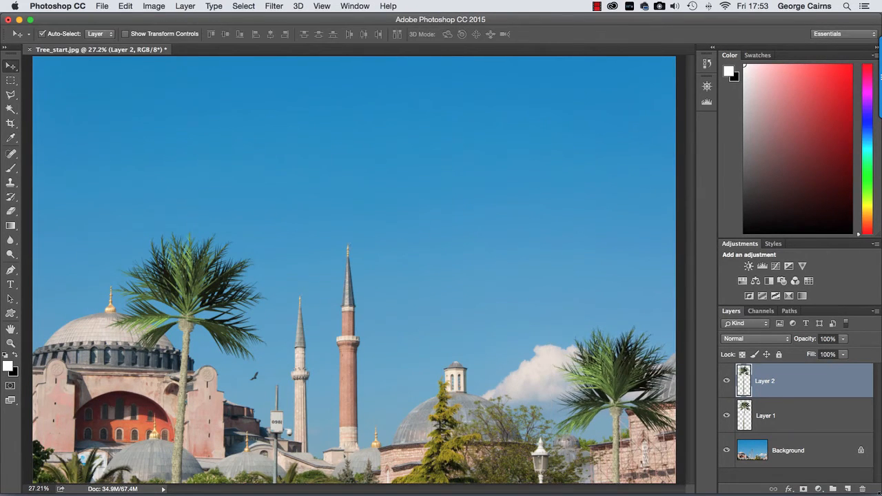
- Render a third palm tree on a new layer with arrangement 35.7 and a lower leaves amount
{"action": "left_click", "coordinate": [848, 490]}
{"action": "left_click", "coordinate": [272, 6]}
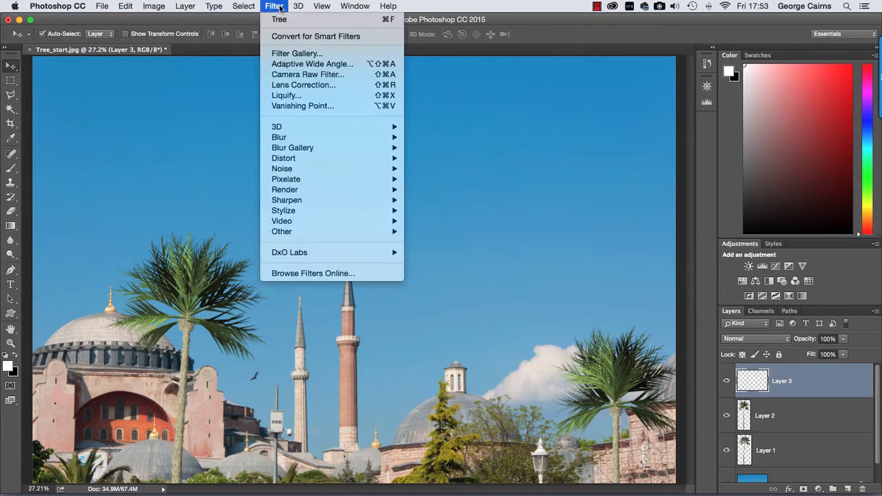
{"action": "mouse_move", "coordinate": [299, 190]}
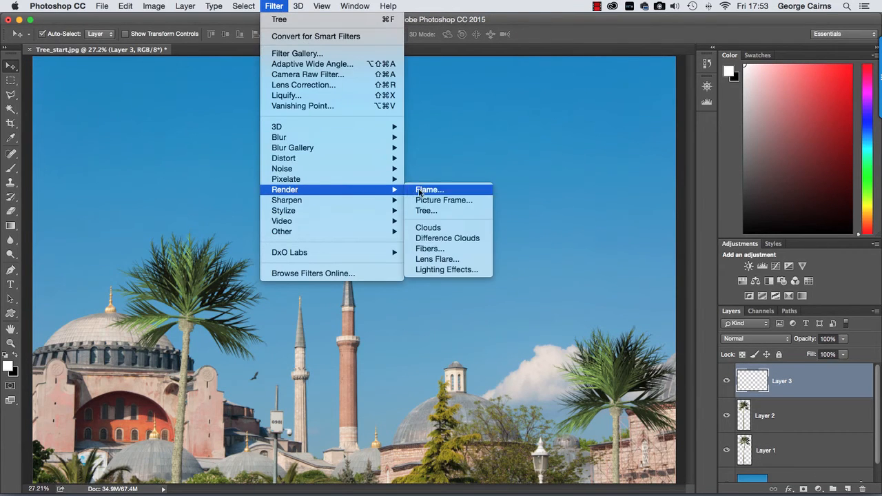
{"action": "left_click", "coordinate": [447, 211]}
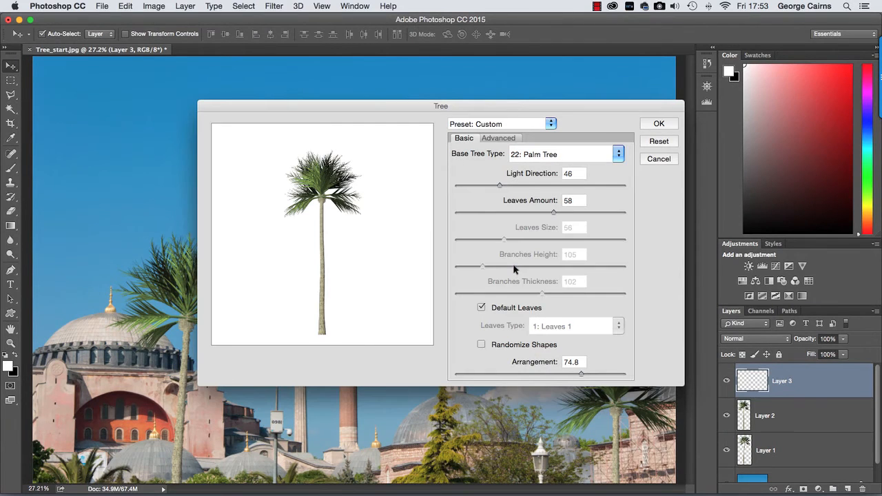
{"action": "left_click", "coordinate": [517, 374]}
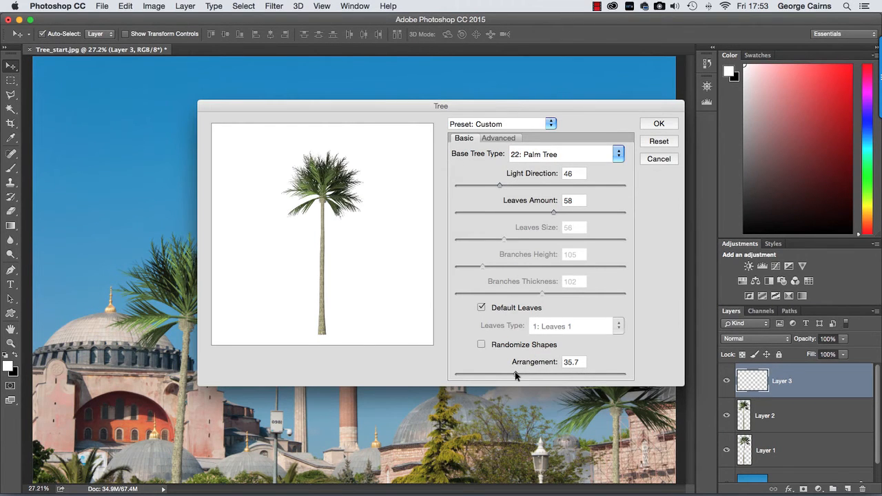
{"action": "left_click", "coordinate": [539, 212]}
{"action": "left_click", "coordinate": [658, 124]}
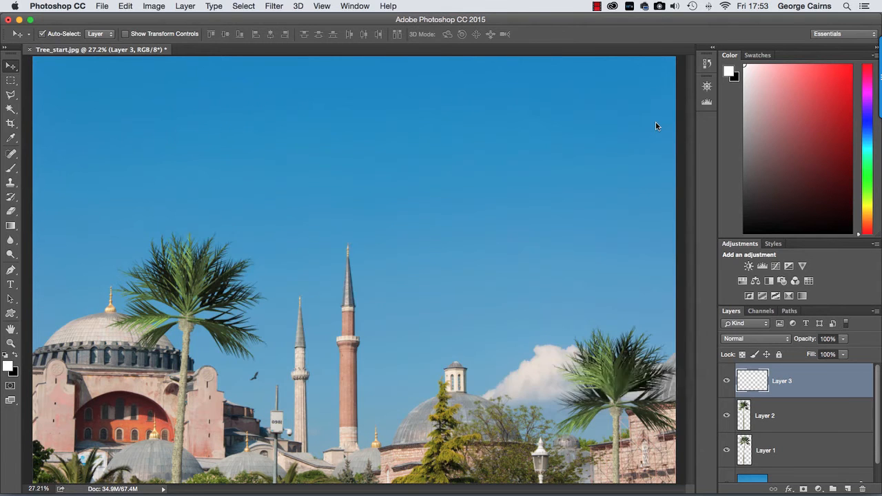
- Place the third palm just left of the second one and rotate it slightly counterclockwise
{"action": "left_click_drag", "start_coordinate": [368, 186], "coordinate": [561, 339]}
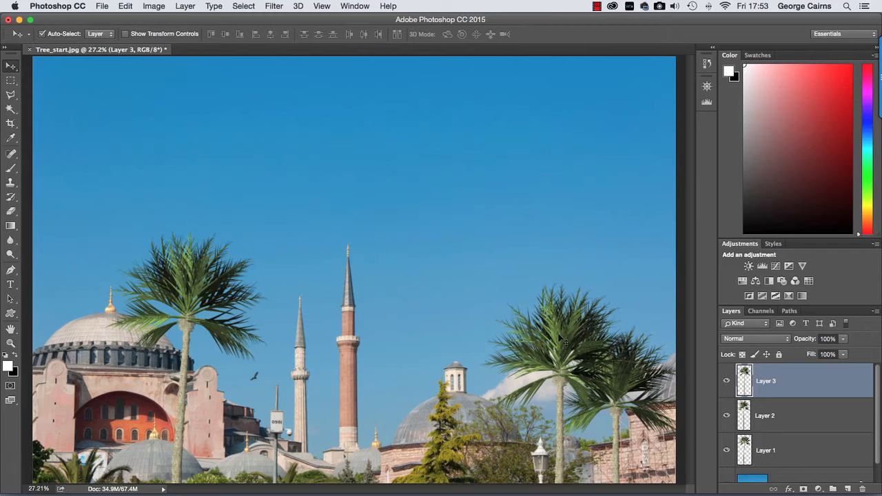
{"action": "key", "text": "super"}
{"action": "key", "text": "super+t"}
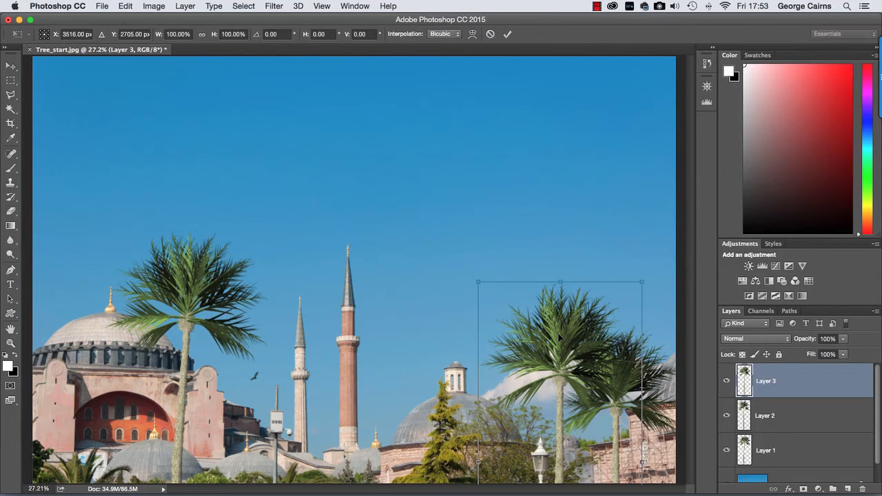
{"action": "left_click_drag", "start_coordinate": [649, 274], "coordinate": [640, 266]}
{"action": "left_click_drag", "start_coordinate": [557, 340], "coordinate": [557, 329]}
{"action": "key", "text": "Return"}
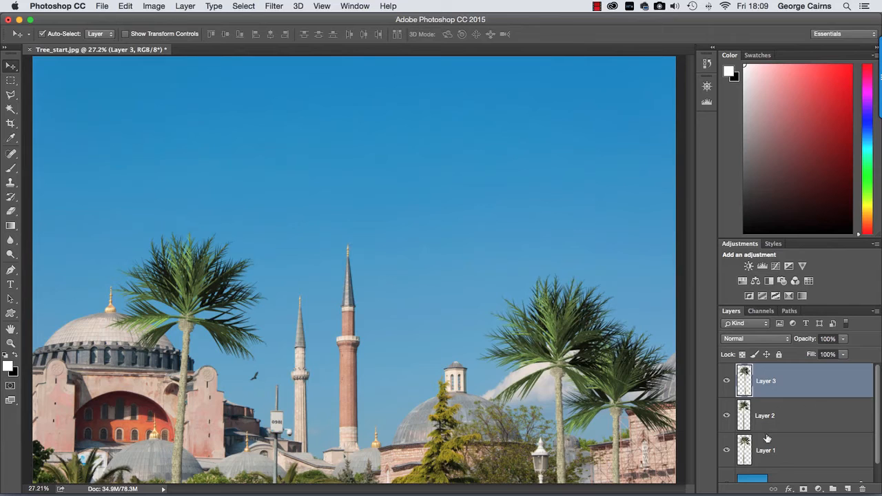
- Duplicate the Layer 1 palm, enlarge the copy to about 128%, and move it to the photo's lower-left corner
{"action": "left_click", "coordinate": [743, 446]}
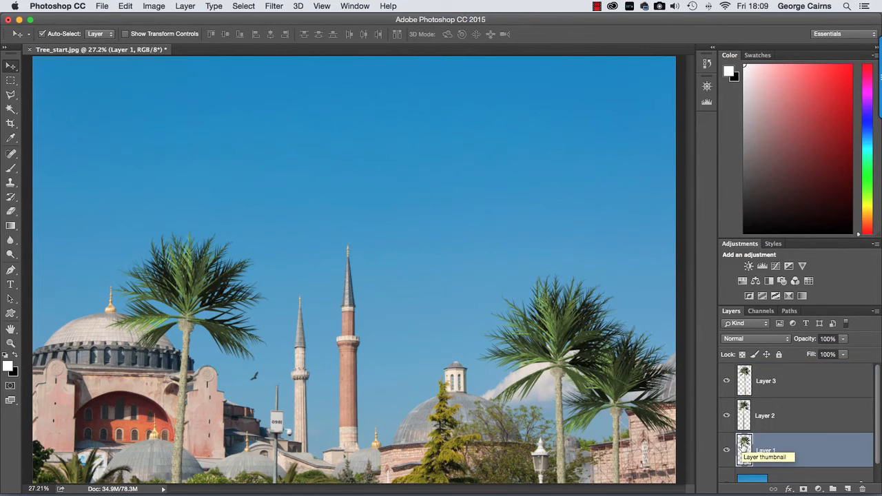
{"action": "key", "text": "super+j"}
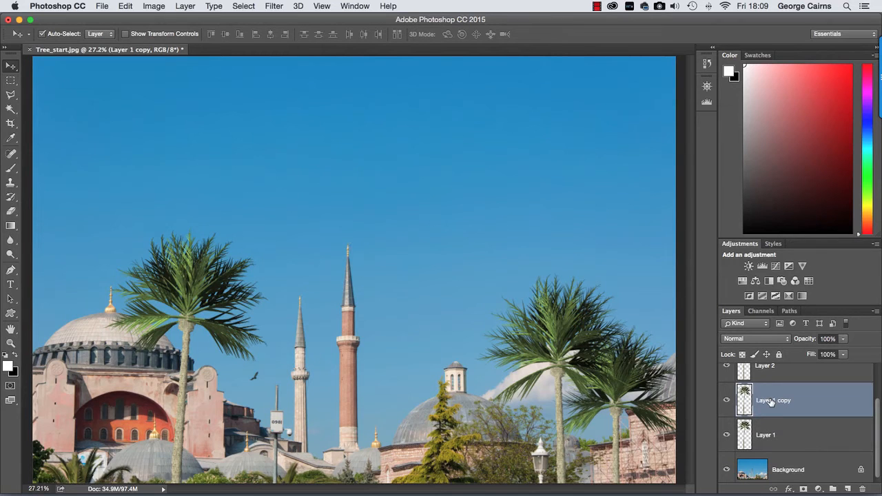
{"action": "key", "text": "super+t"}
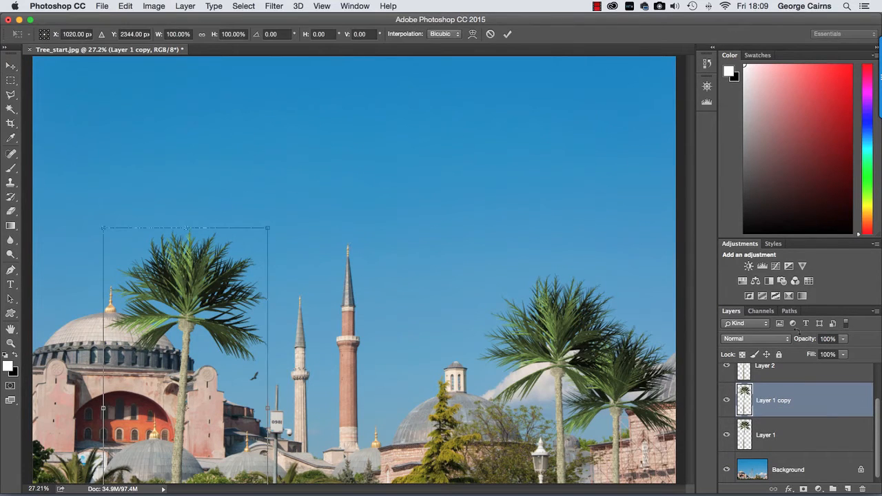
{"action": "left_click_drag", "start_coordinate": [267, 228], "coordinate": [448, 176]}
{"action": "left_click_drag", "start_coordinate": [235, 221], "coordinate": [138, 387]}
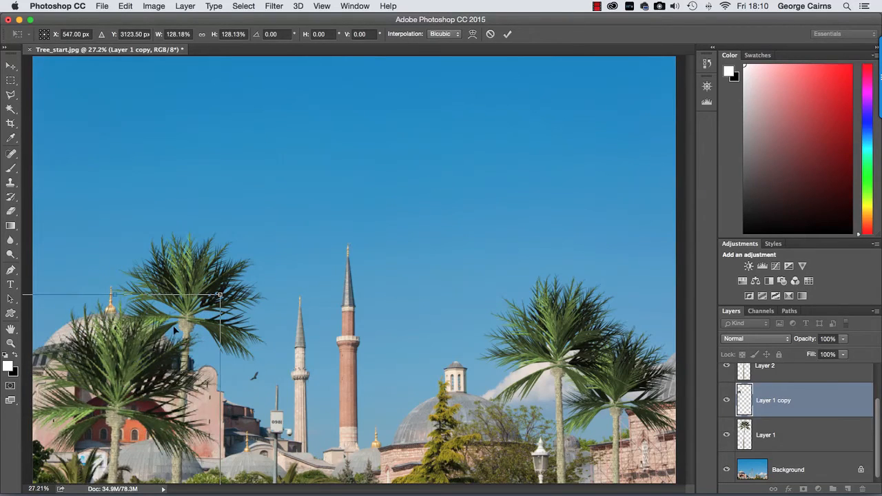
- Enlarge the palm copy to about 135%, rotate it about -4.4 degrees, and lower it so mostly its crown fills the lower-left foreground
{"action": "left_click_drag", "start_coordinate": [220, 295], "coordinate": [254, 273]}
{"action": "left_click_drag", "start_coordinate": [298, 317], "coordinate": [289, 298]}
{"action": "left_click_drag", "start_coordinate": [131, 379], "coordinate": [128, 405]}
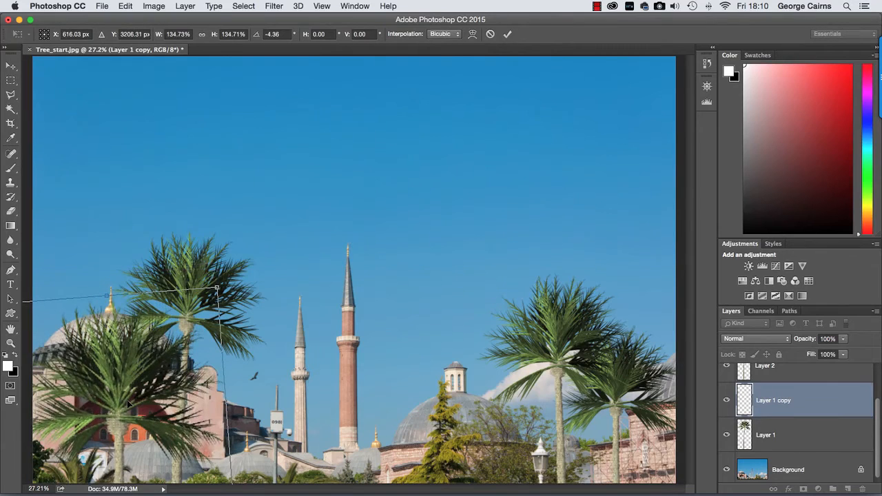
{"action": "left_click_drag", "start_coordinate": [155, 333], "coordinate": [131, 399]}
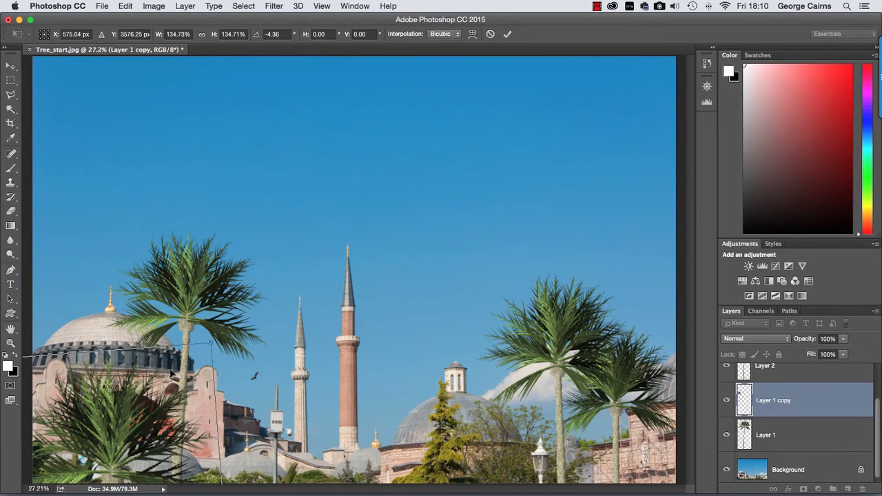
{"action": "mouse_move", "coordinate": [208, 342]}
{"action": "left_mouse_down"}
{"action": "mouse_move", "coordinate": [215, 318]}
{"action": "mouse_move", "coordinate": [219, 342]}
{"action": "left_mouse_up"}
{"action": "key", "text": "Return"}
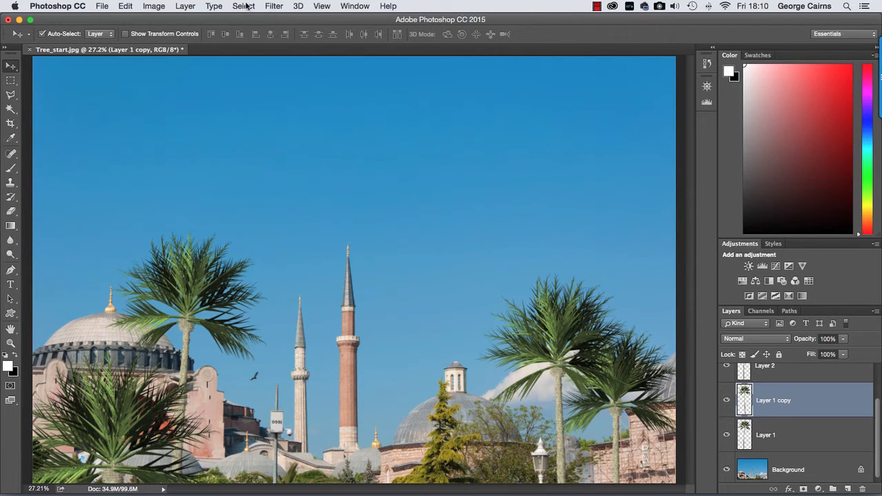
- Apply a 7 px Field Blur to the foreground palm copy and shift it slightly farther left and down
{"action": "left_click", "coordinate": [274, 6]}
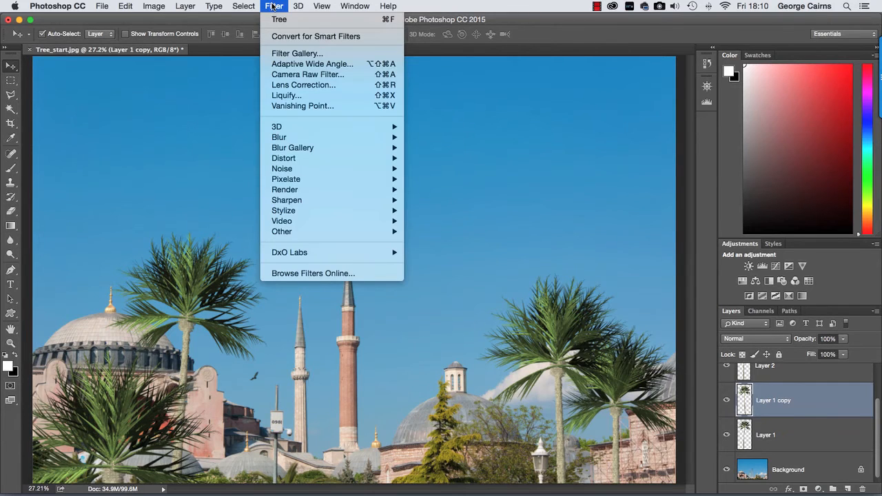
{"action": "mouse_move", "coordinate": [288, 138]}
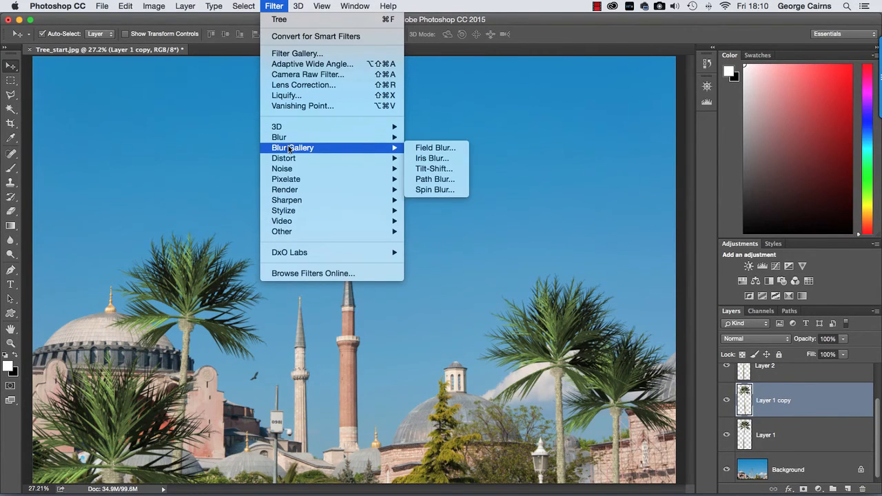
{"action": "left_click", "coordinate": [422, 148]}
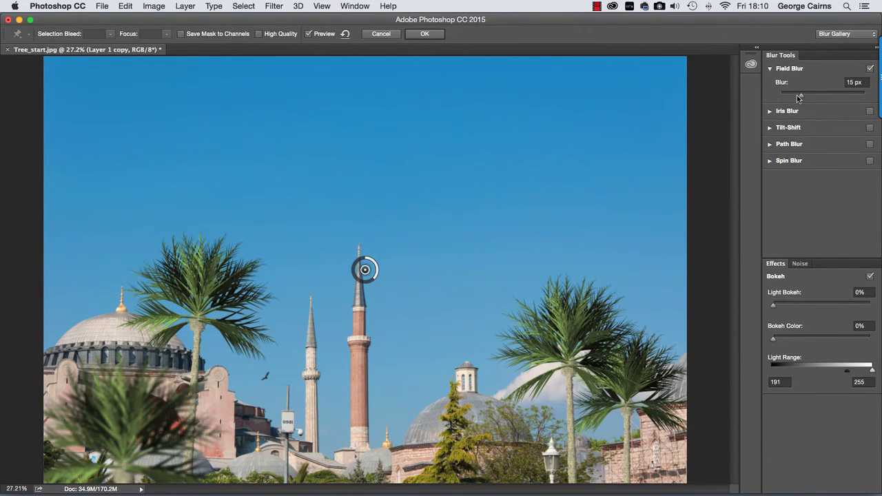
{"action": "left_click", "coordinate": [794, 96]}
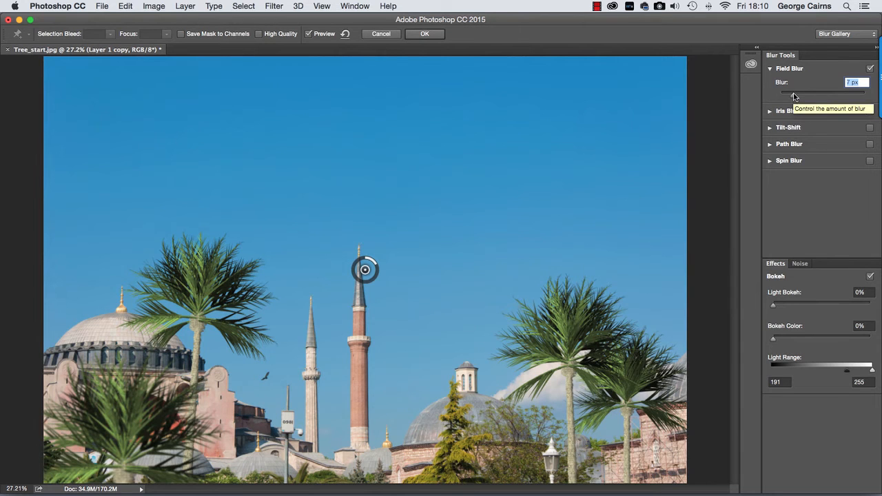
{"action": "left_click", "coordinate": [423, 34]}
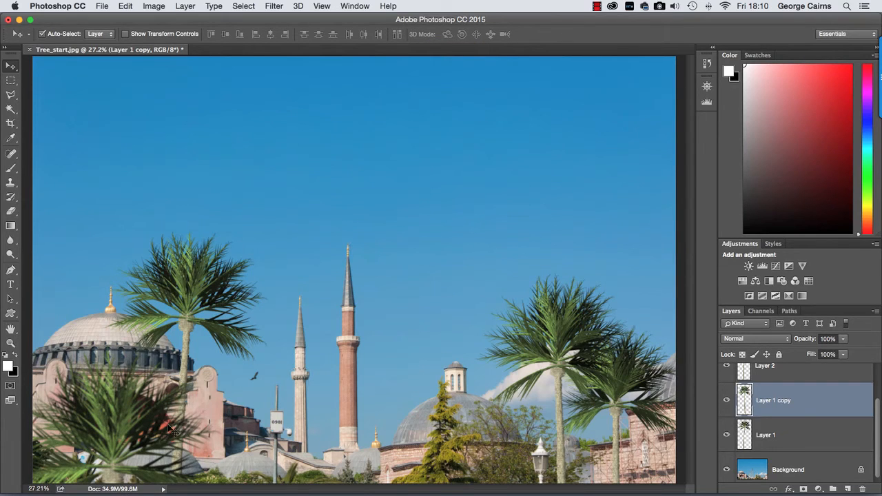
{"action": "left_click_drag", "start_coordinate": [119, 419], "coordinate": [94, 425]}
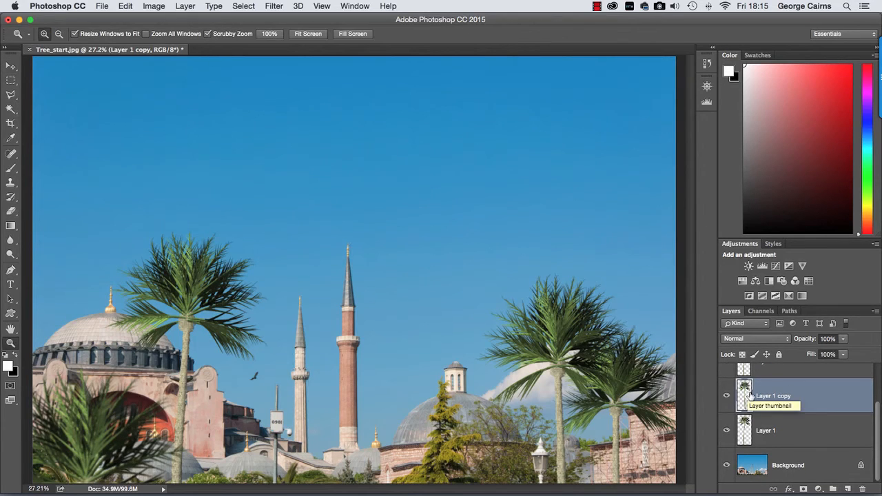
- Examine the original palm beside the domed building at 100% magnification, comparing its texture with the photo
{"action": "double_click", "coordinate": [10, 343]}
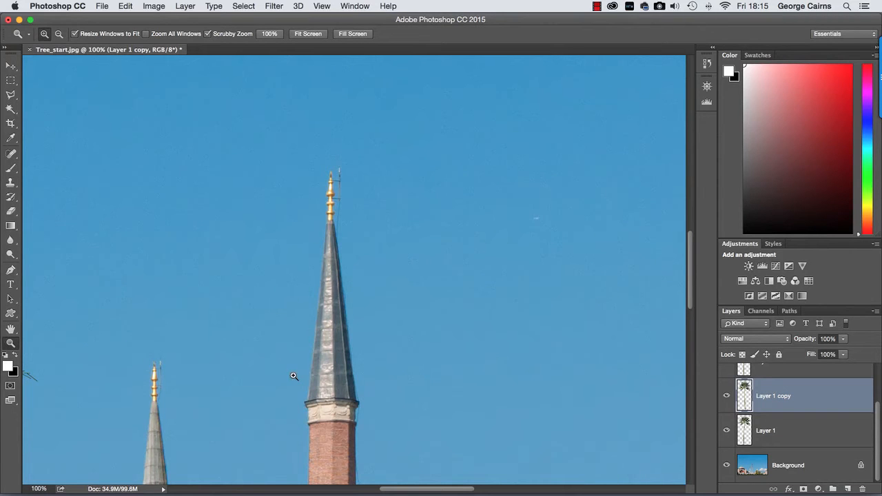
{"action": "key", "text": "space"}
{"action": "left_click_drag", "start_coordinate": [288, 276], "coordinate": [321, 106]}
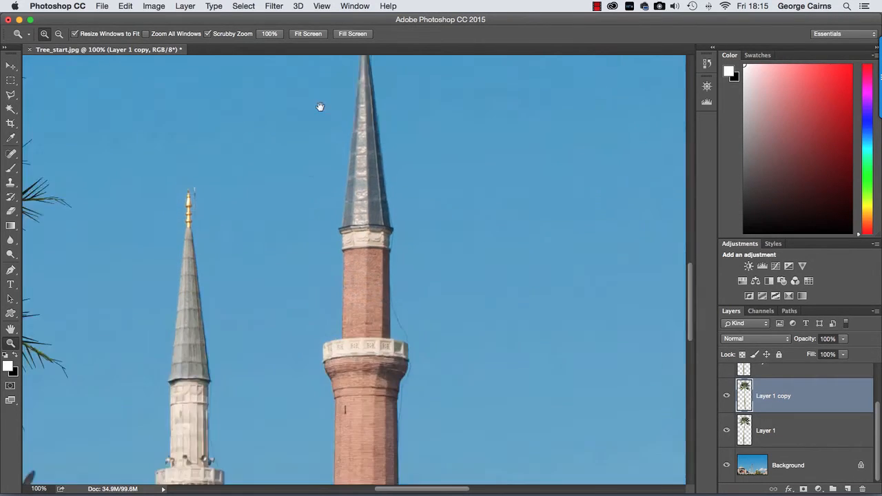
{"action": "left_click_drag", "start_coordinate": [303, 441], "coordinate": [313, 232]}
{"action": "left_click_drag", "start_coordinate": [262, 163], "coordinate": [469, 315]}
{"action": "left_click_drag", "start_coordinate": [377, 163], "coordinate": [426, 356]}
{"action": "left_click_drag", "start_coordinate": [413, 232], "coordinate": [457, 273]}
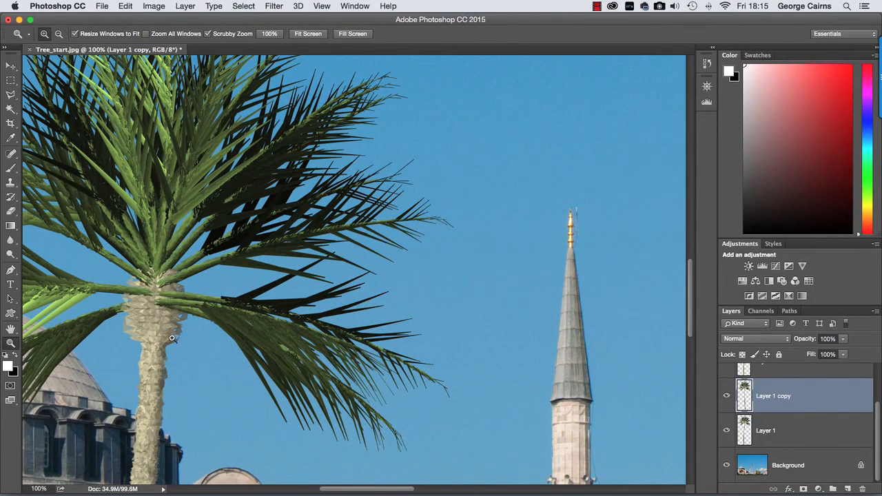
- Add 2% monochromatic Gaussian noise to the palm on Layer 1
{"action": "left_click", "coordinate": [10, 65]}
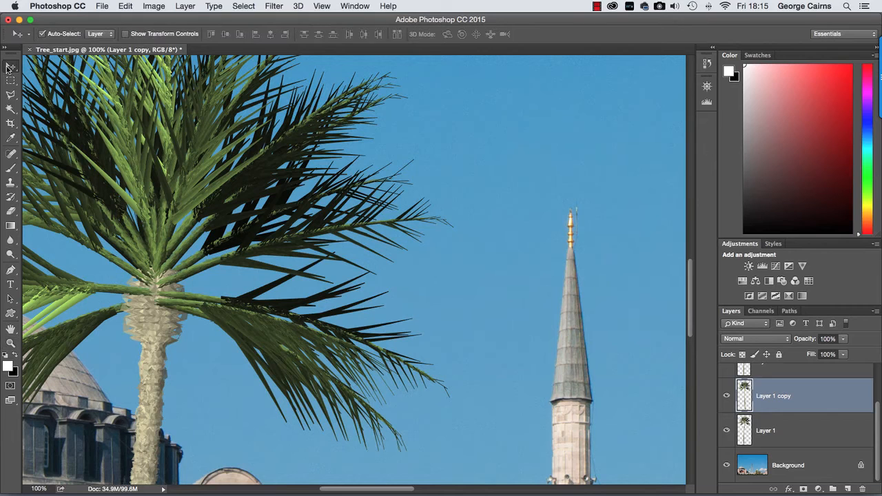
{"action": "left_click", "coordinate": [157, 323]}
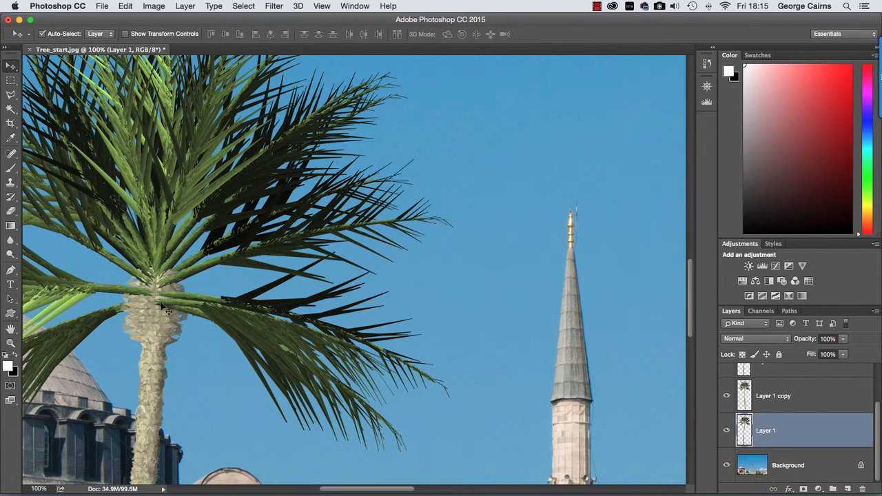
{"action": "left_click", "coordinate": [273, 6]}
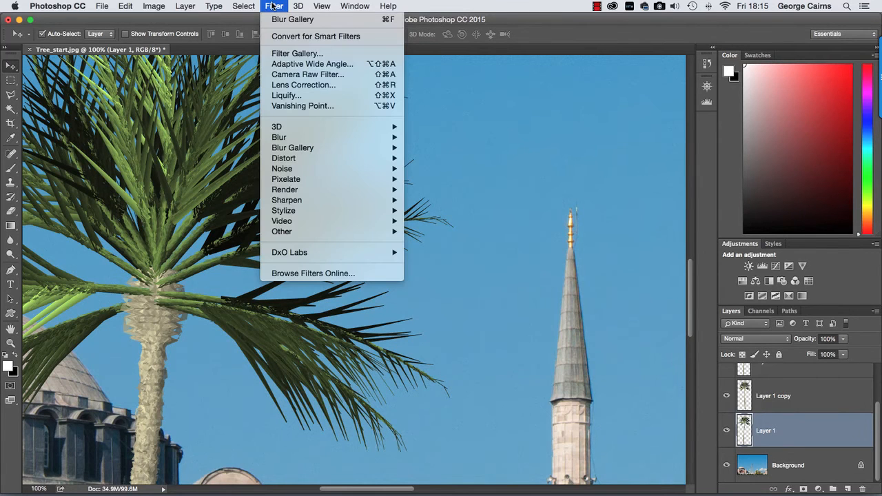
{"action": "mouse_move", "coordinate": [282, 175]}
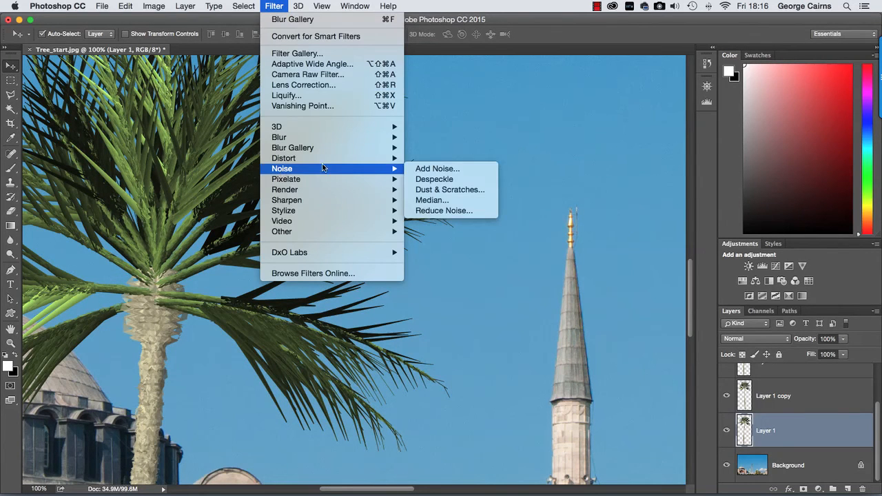
{"action": "left_click", "coordinate": [437, 169]}
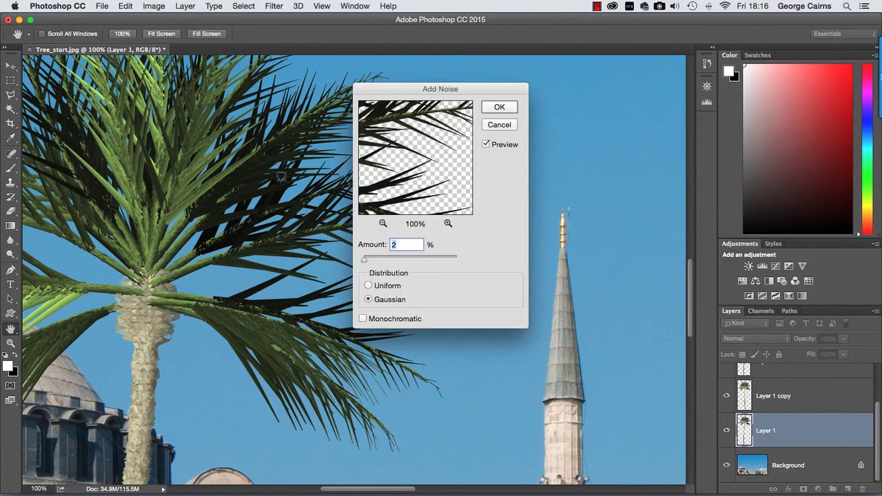
{"action": "left_click", "coordinate": [177, 206]}
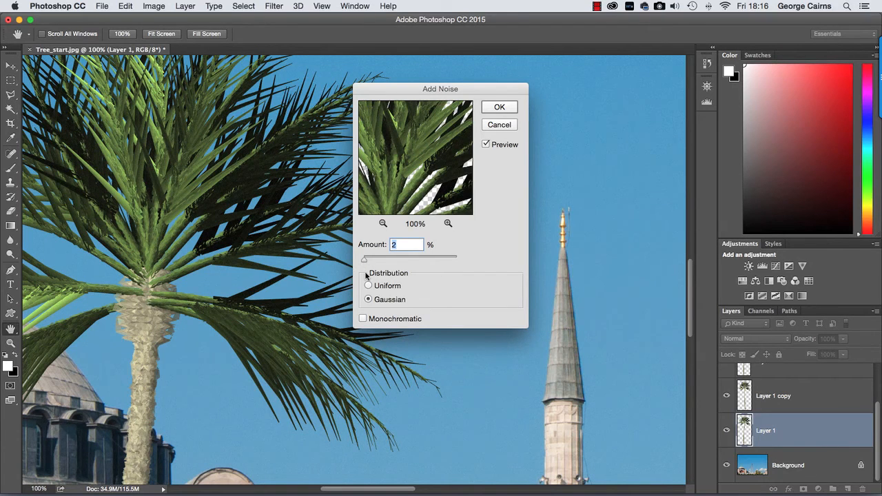
{"action": "left_click", "coordinate": [364, 318]}
{"action": "left_click_drag", "start_coordinate": [366, 259], "coordinate": [365, 260]}
{"action": "type", "text": "2"}
{"action": "double_click", "coordinate": [393, 244]}
{"action": "left_click", "coordinate": [501, 107]}
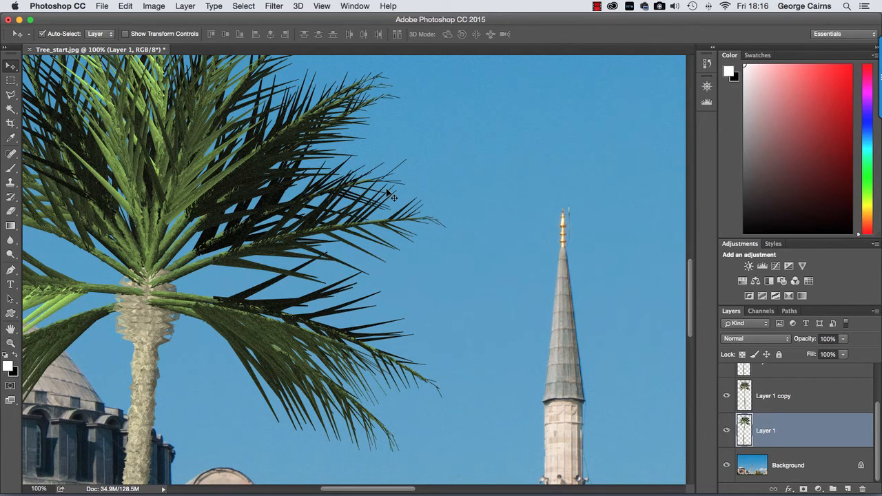
- Repeat the same noise filter on both palms at the photo's right side, Layer 3 and Layer 2
{"action": "key", "text": "z"}
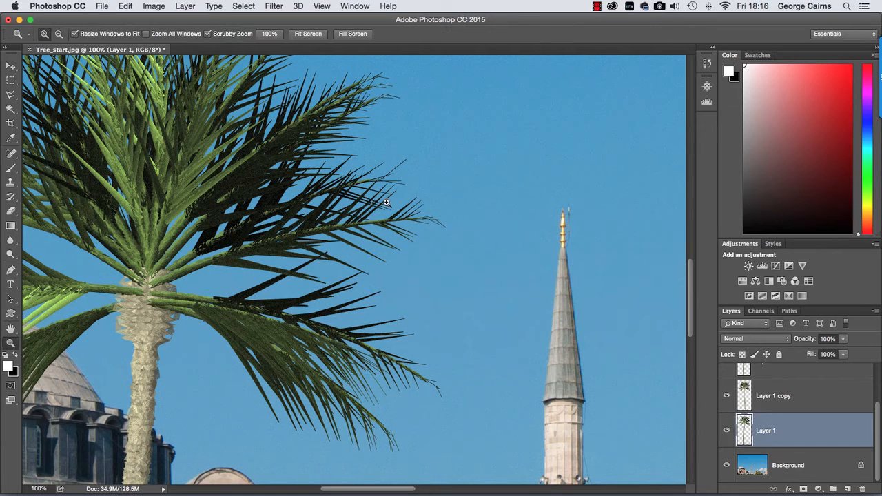
{"action": "right_click", "coordinate": [387, 202]}
{"action": "left_click", "coordinate": [393, 205]}
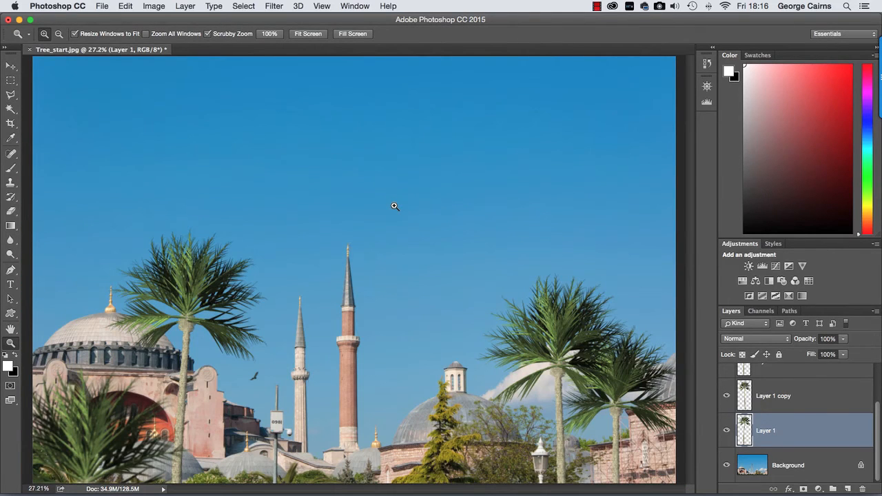
{"action": "left_click", "coordinate": [10, 66]}
{"action": "left_click", "coordinate": [560, 325]}
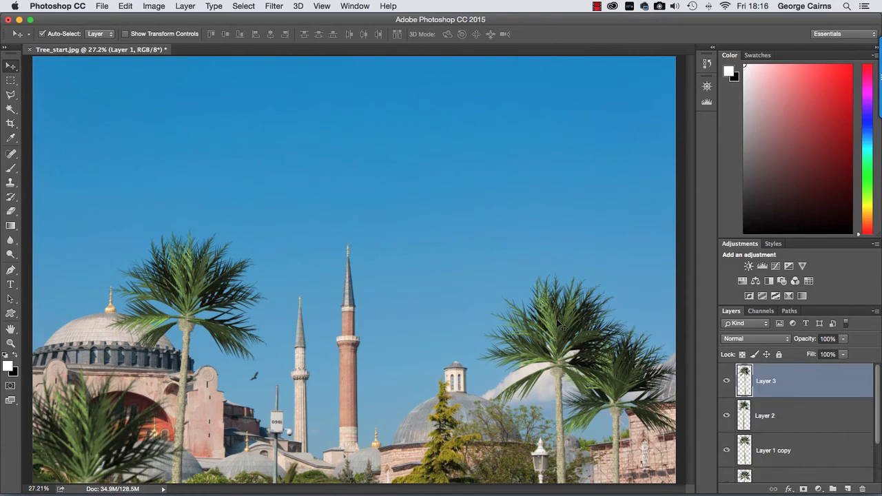
{"action": "key", "text": "super"}
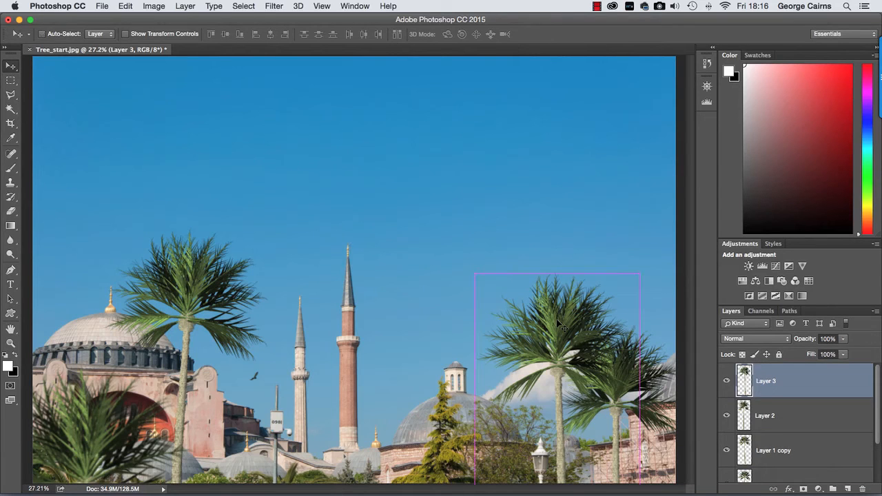
{"action": "key", "text": "super+f"}
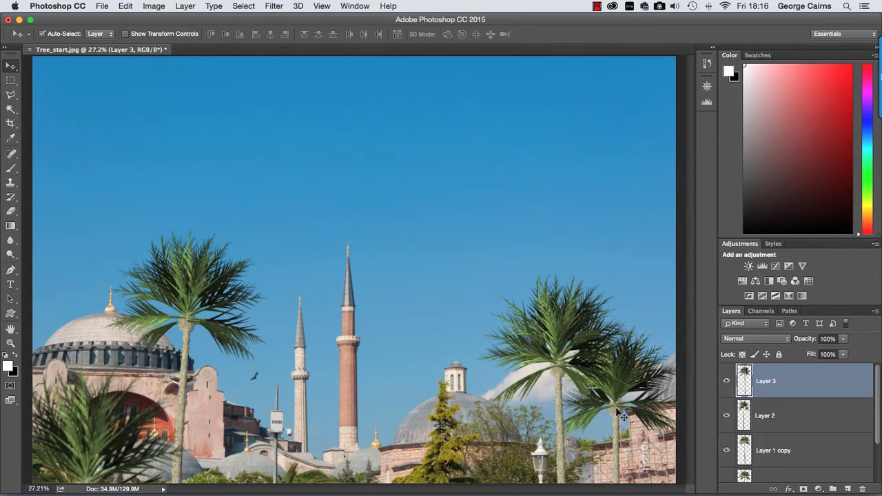
{"action": "left_click", "coordinate": [619, 417]}
{"action": "key", "text": "super"}
{"action": "key", "text": "super+f"}
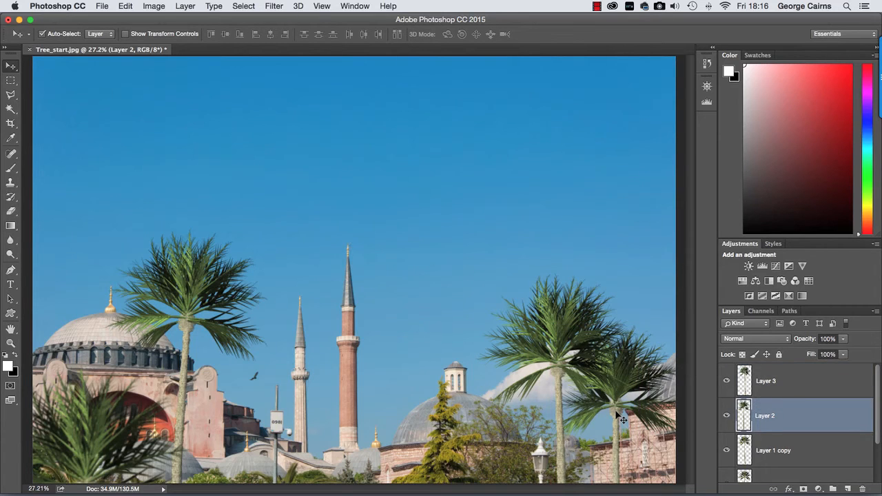
- Repeat the last noise filter on the blurred foreground palm, Layer 1 copy
{"action": "left_click", "coordinate": [75, 423]}
{"action": "key", "text": "super"}
{"action": "key", "text": "super+f"}
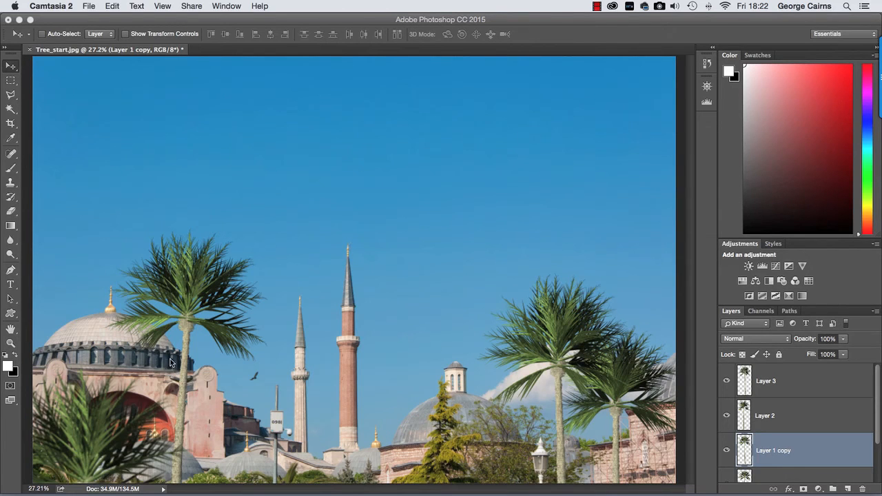
- Group the two palms at the photo's right side, Layer 3 and Layer 2, into one layer group
{"action": "left_click", "coordinate": [570, 344]}
{"action": "left_click", "coordinate": [569, 339]}
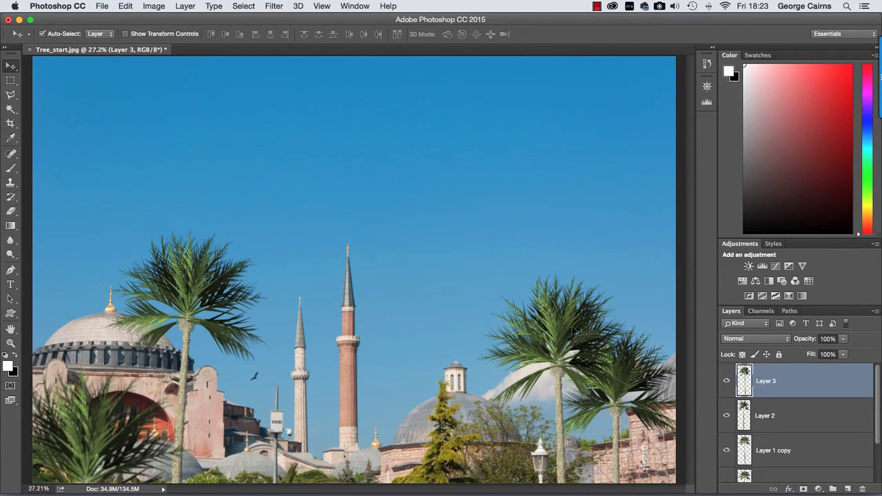
{"action": "left_click", "coordinate": [768, 417], "text": "shift"}
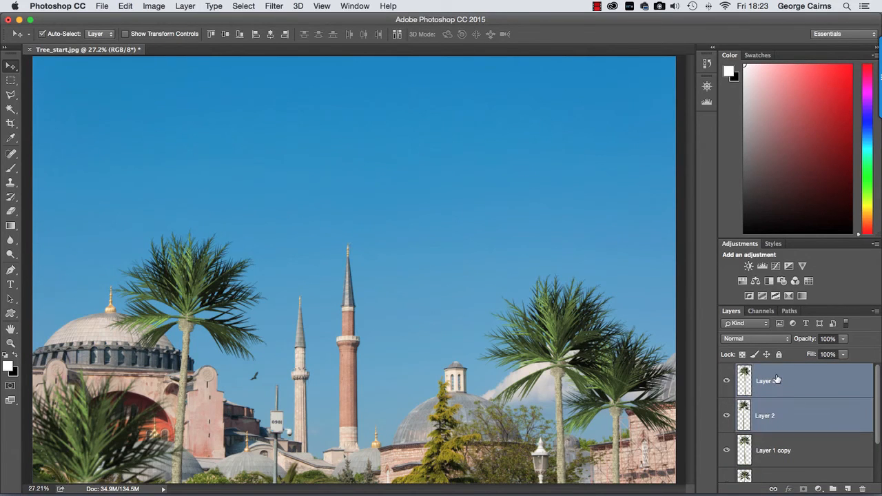
{"action": "left_click", "coordinate": [832, 489]}
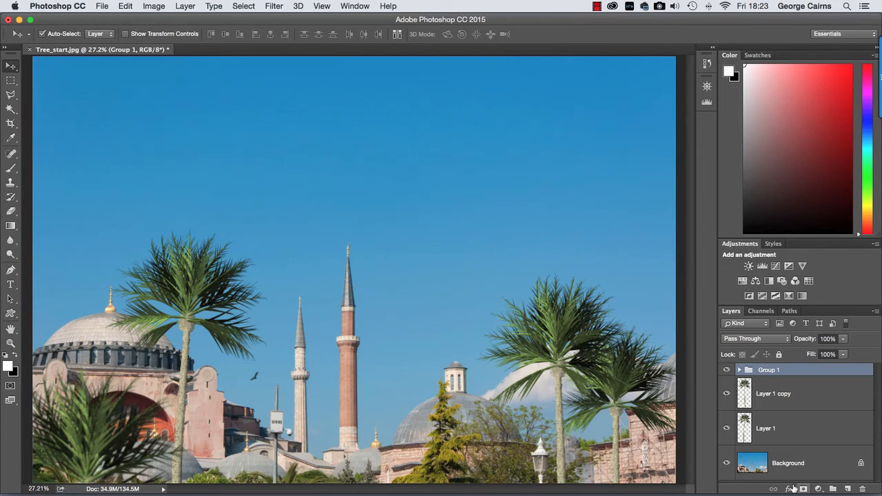
- Add a Levels adjustment clipped to the group of distant palms and raise its black output level to 16
{"action": "left_click", "coordinate": [819, 489]}
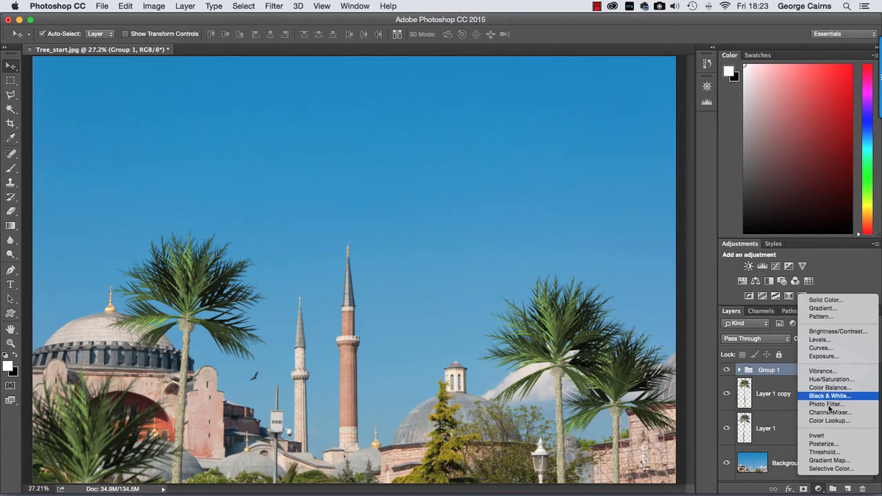
{"action": "left_click", "coordinate": [817, 342]}
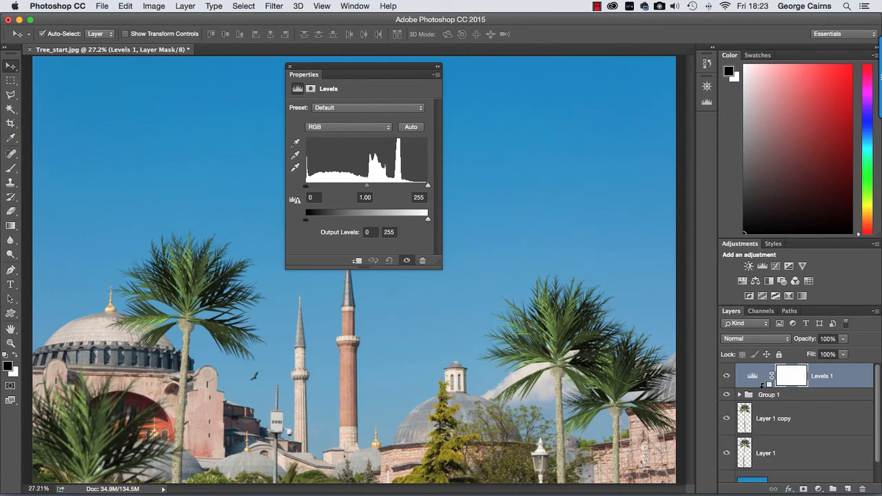
{"action": "left_click", "coordinate": [765, 381], "text": "alt"}
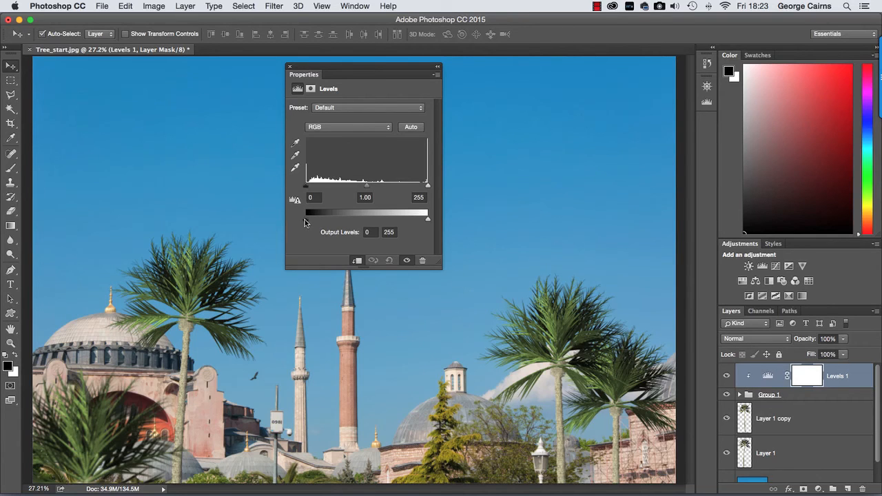
{"action": "left_click_drag", "start_coordinate": [306, 221], "coordinate": [324, 221]}
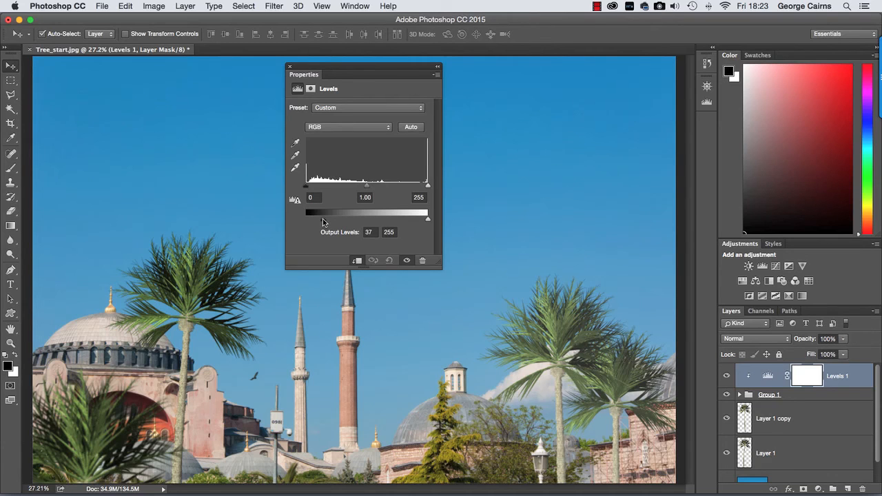
{"action": "left_click_drag", "start_coordinate": [323, 222], "coordinate": [312, 222]}
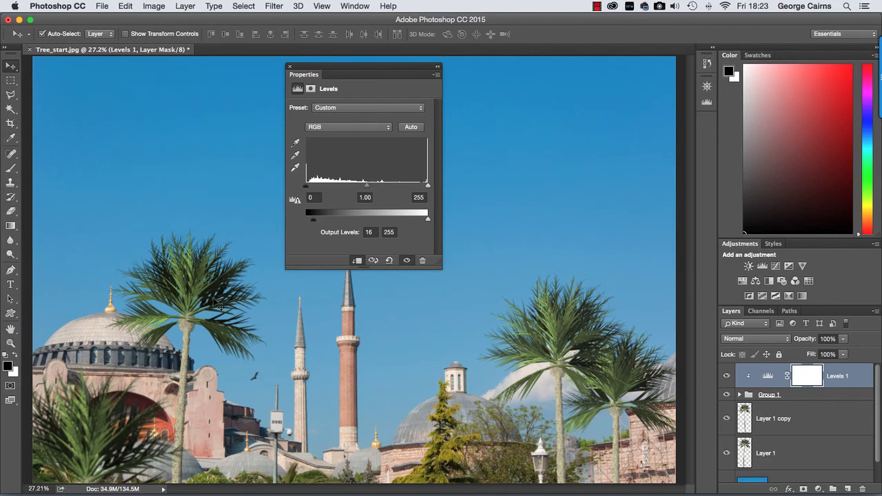
{"action": "left_click", "coordinate": [289, 66]}
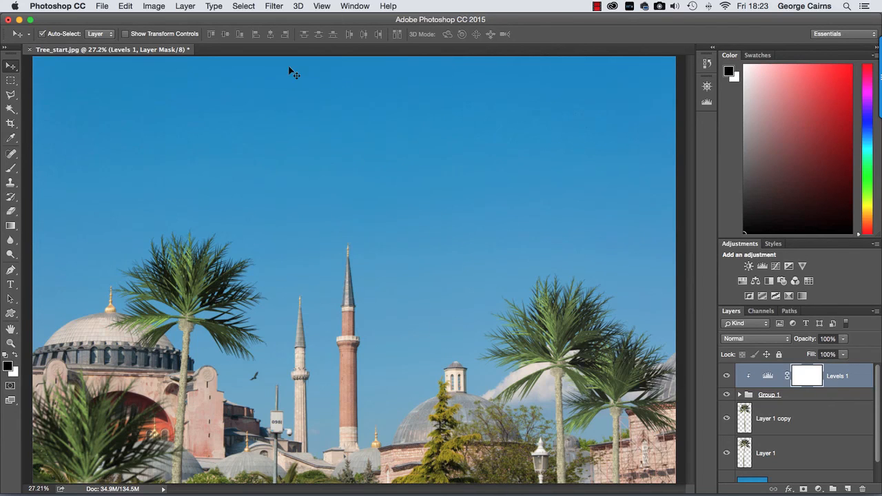
- Add a Levels adjustment clipped to the palm on Layer 1 and raise its black output level very slightly
{"action": "left_click", "coordinate": [207, 284]}
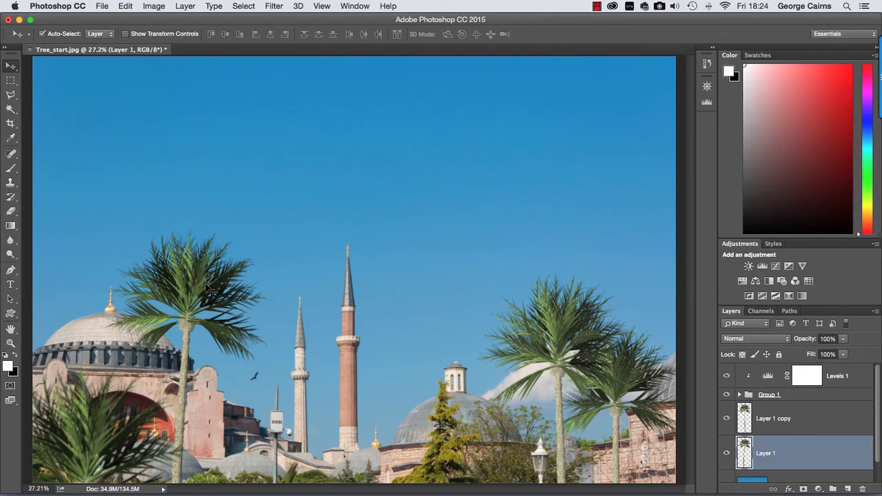
{"action": "left_click", "coordinate": [819, 489]}
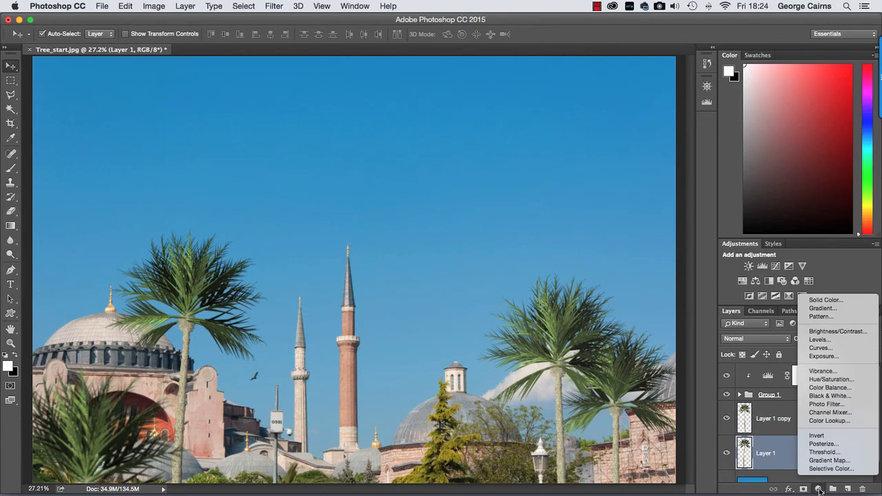
{"action": "left_click", "coordinate": [820, 340]}
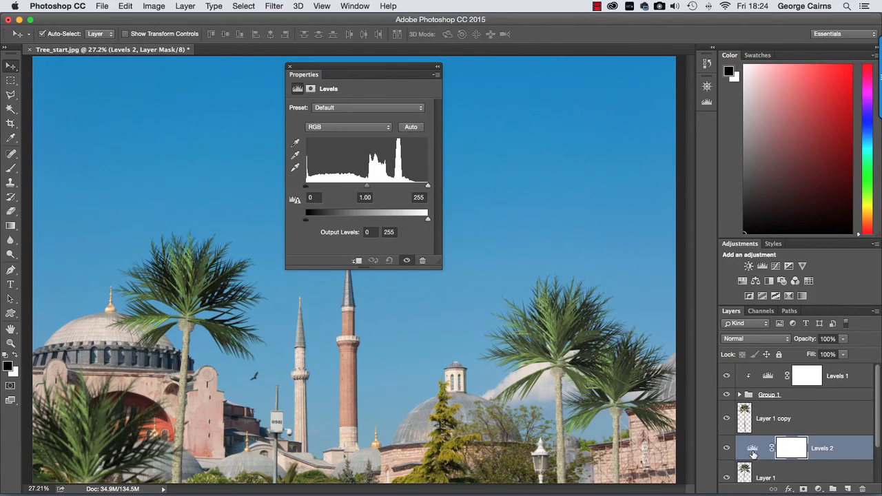
{"action": "left_click", "coordinate": [758, 461], "text": "alt"}
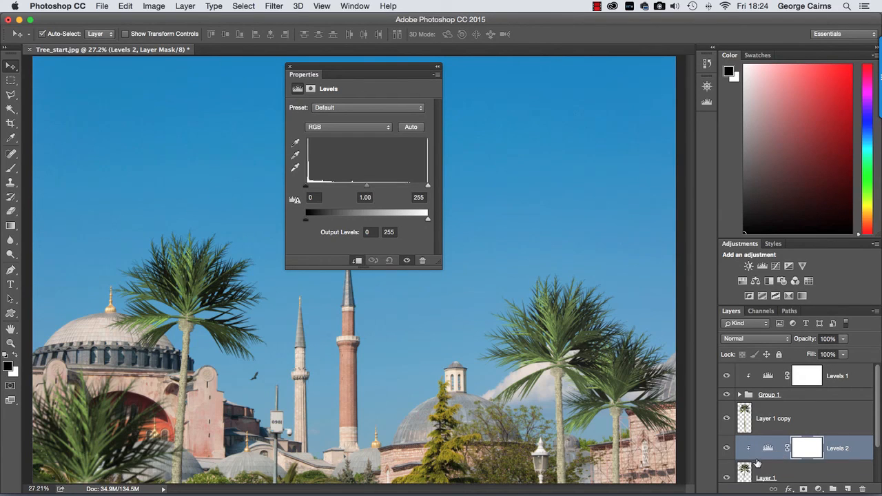
{"action": "left_click_drag", "start_coordinate": [308, 216], "coordinate": [309, 219]}
{"action": "left_click", "coordinate": [289, 67]}
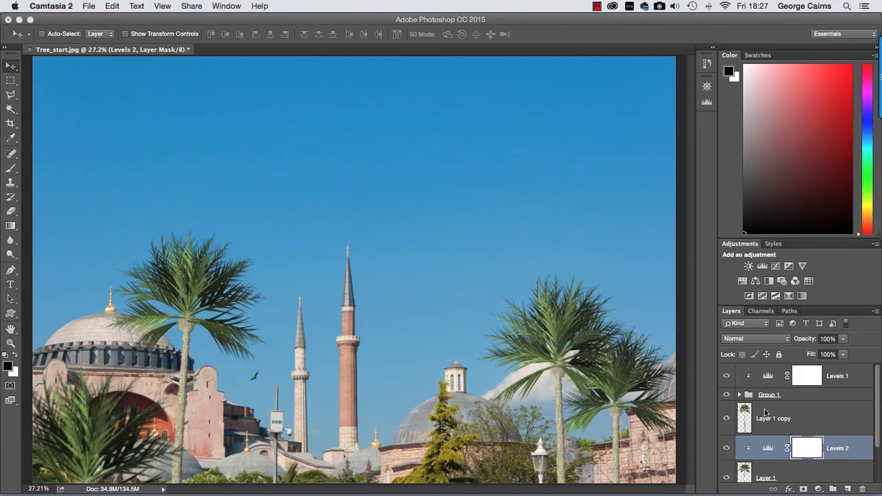
- Stamp all visible layers into a new merged layer above the Levels 1 adjustment
{"action": "left_click", "coordinate": [753, 375]}
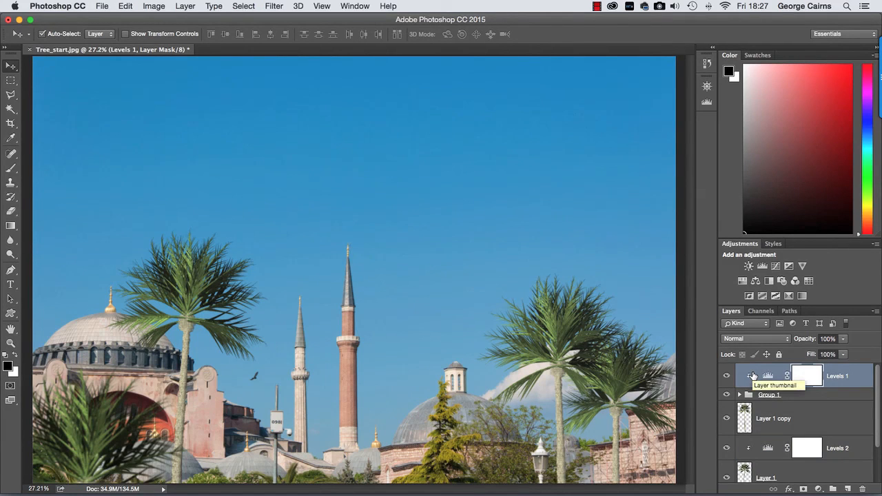
{"action": "key", "text": "super"}
{"action": "key", "text": "super+alt+shift+e"}
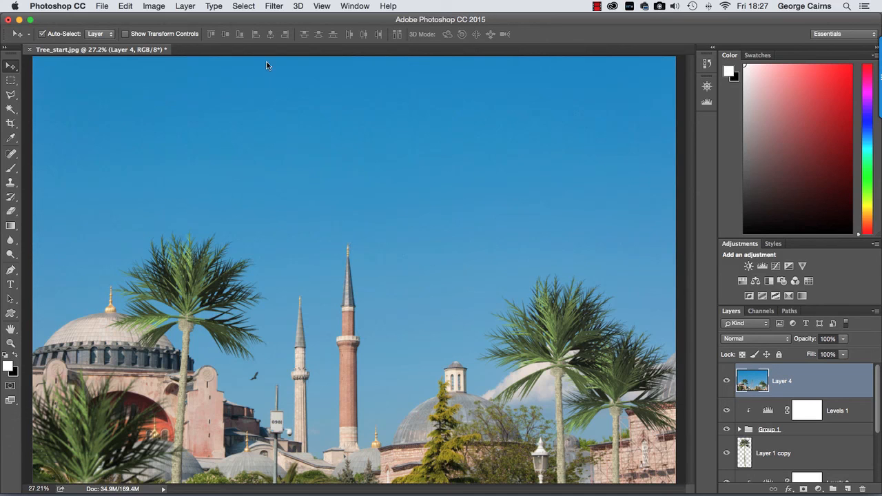
- Apply a Camera Raw post-crop vignette to the merged layer with Highlight Priority style and an amount of -37
{"action": "left_click", "coordinate": [274, 6]}
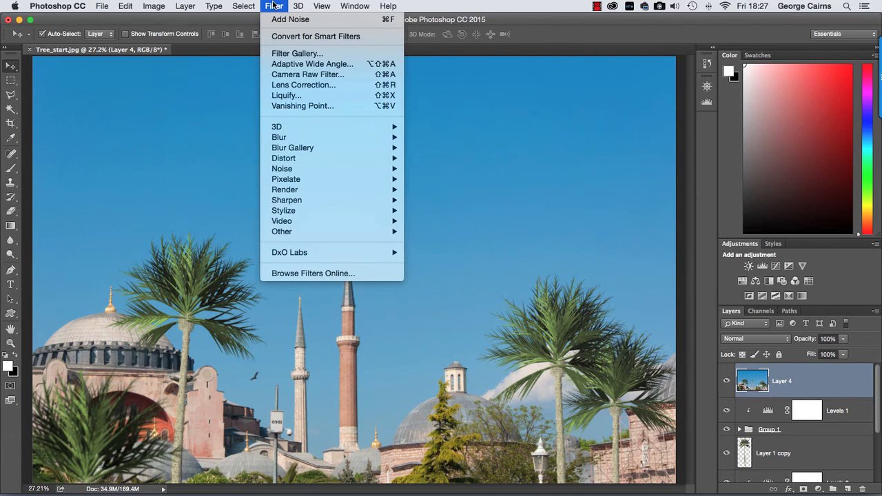
{"action": "left_click", "coordinate": [284, 74]}
{"action": "left_click", "coordinate": [809, 131]}
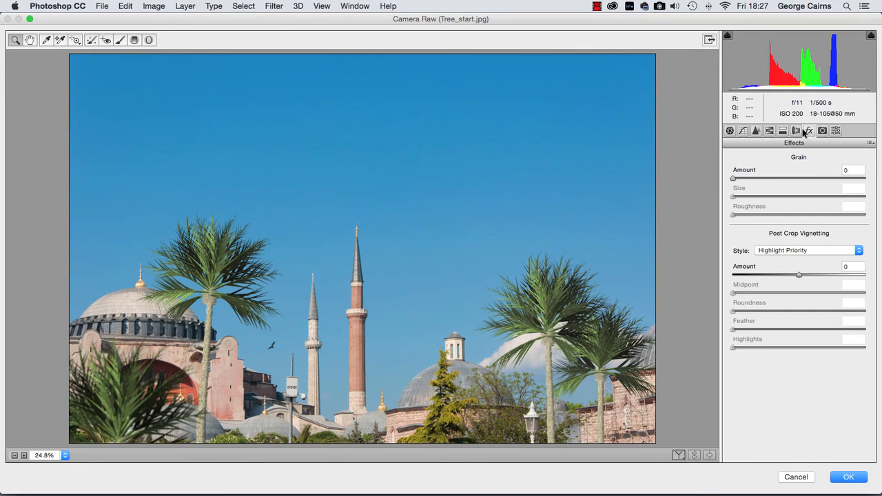
{"action": "left_click_drag", "start_coordinate": [799, 277], "coordinate": [774, 277]}
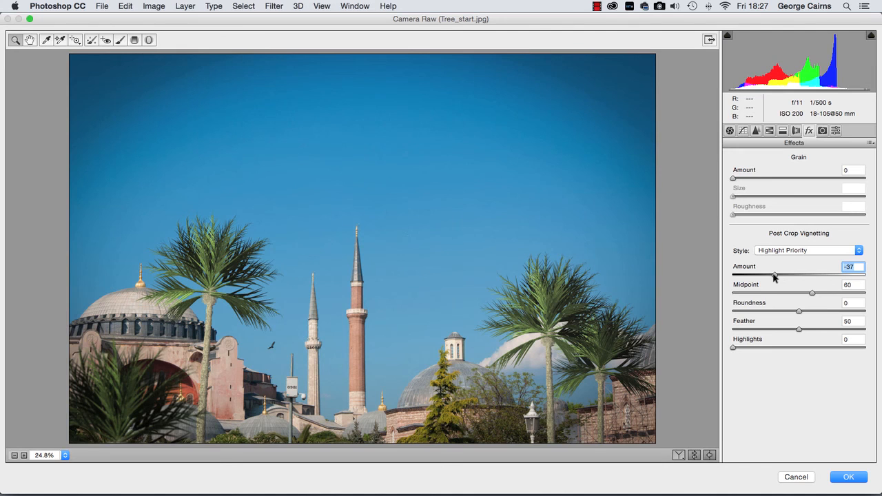
{"action": "left_click", "coordinate": [849, 477]}
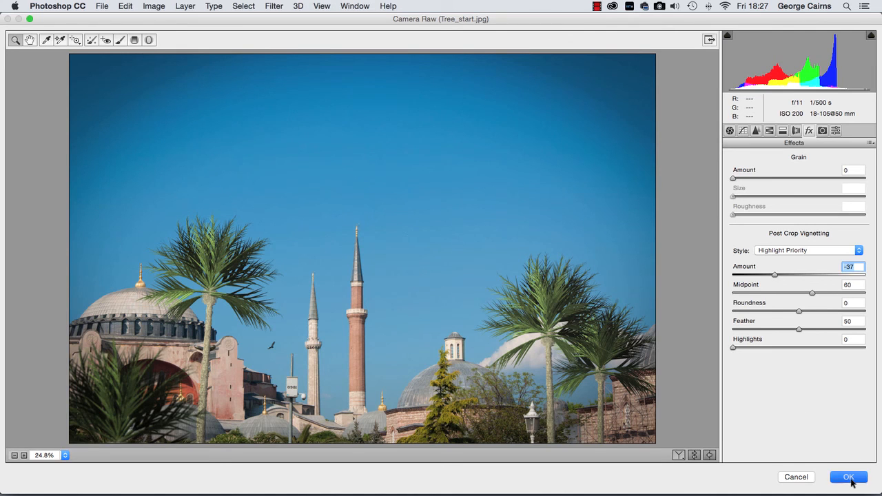